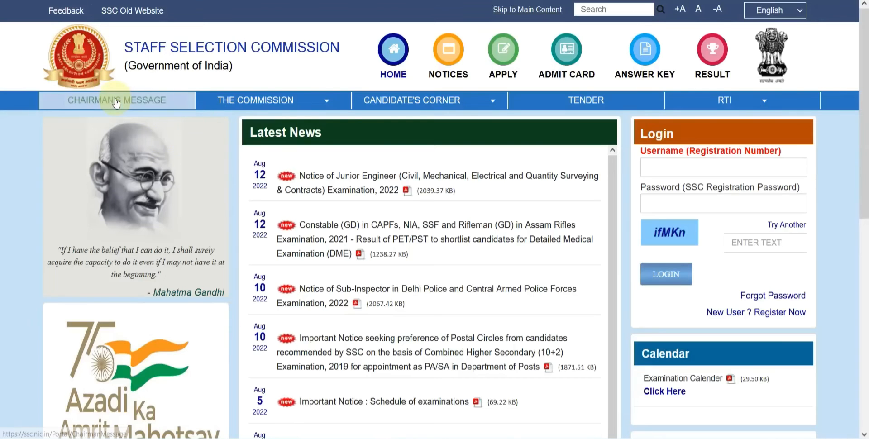
# Step: Switch to the ssc.nic.in home page tab and scroll down to the Login panel
pyautogui.click(214, 99)
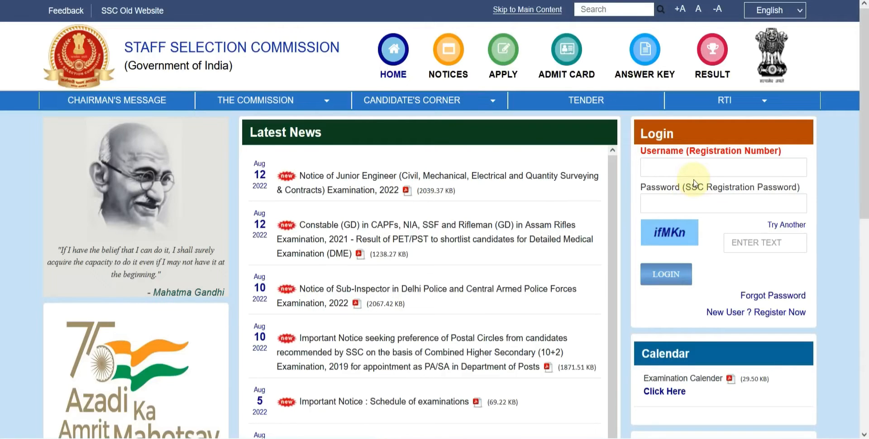
pyautogui.scroll(-2, 694, 183)
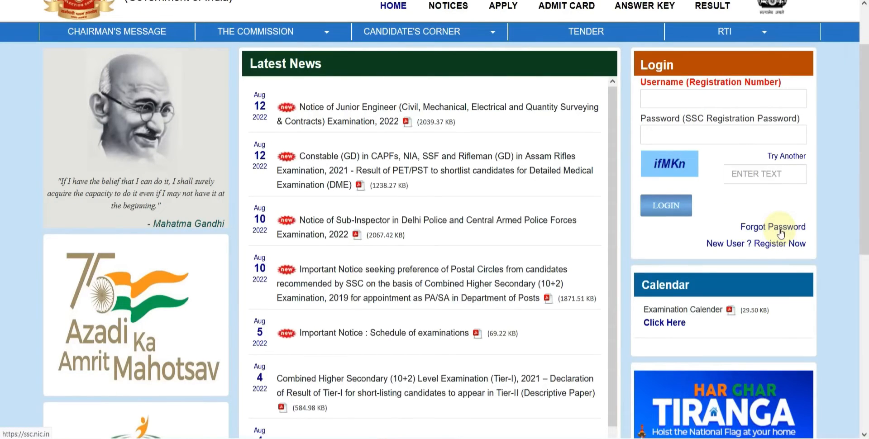
# Step: Open the new-user registration form, zoom in, and answer Yes to having Aadhaar
pyautogui.click(760, 246)
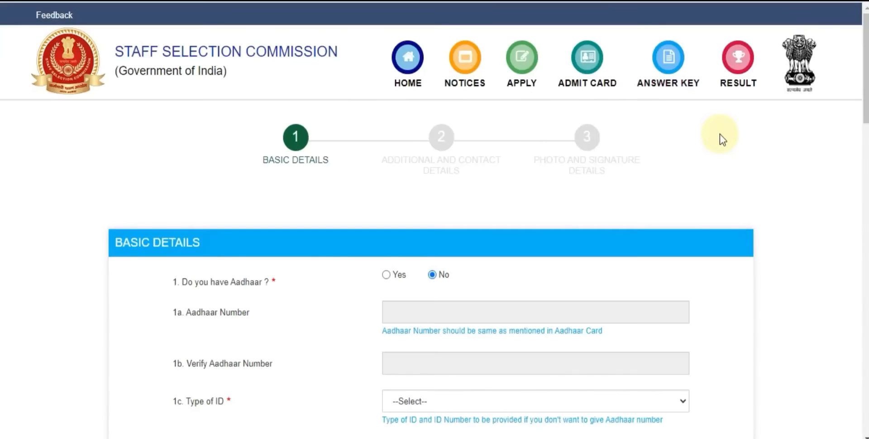
pyautogui.scroll(-3, 434, 219)
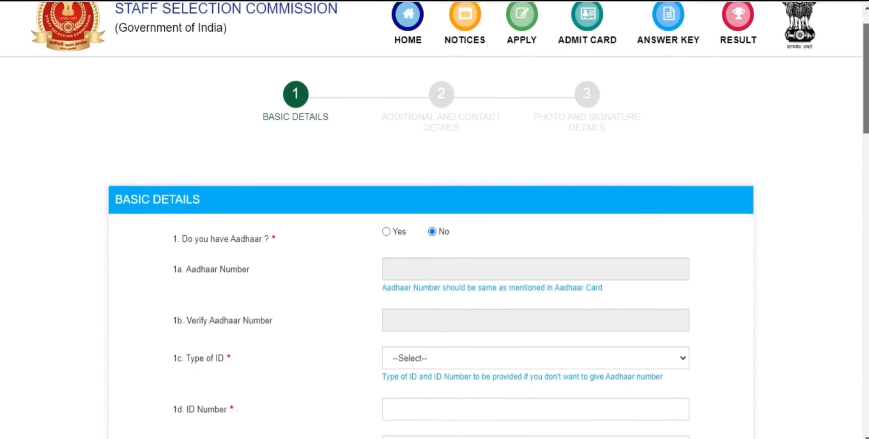
pyautogui.scroll(-2, 326, 155)
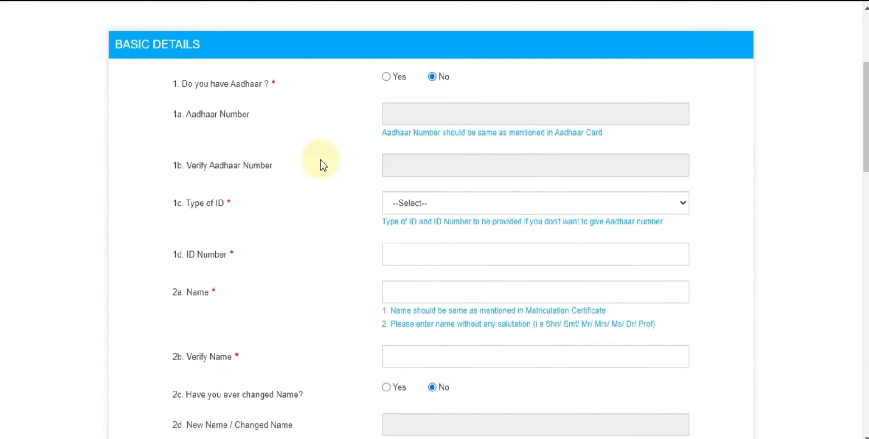
pyautogui.hotkey('ctrl', '+')
pyautogui.hotkey('ctrl', '+')
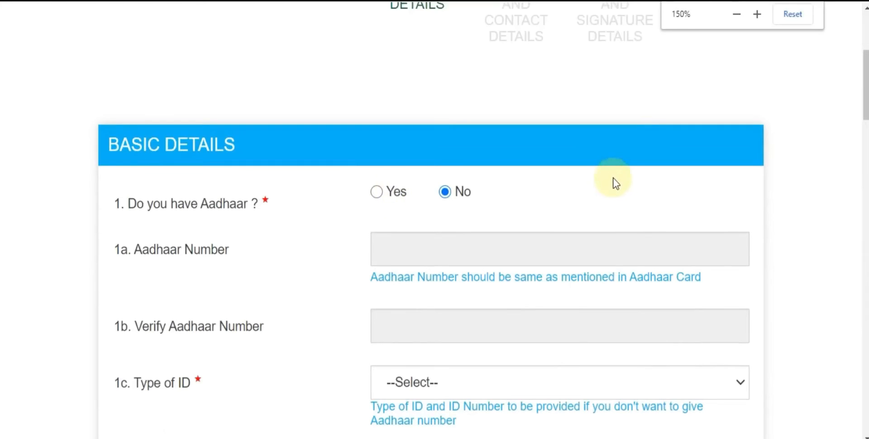
pyautogui.scroll(-1, 396, 140)
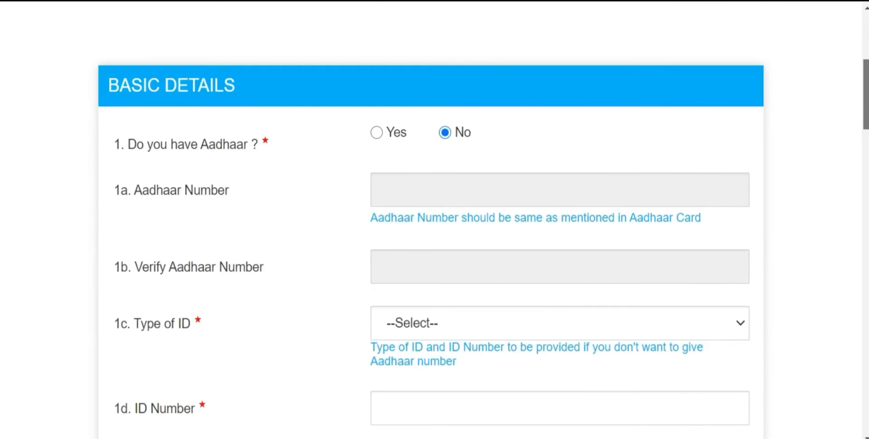
pyautogui.click(396, 138)
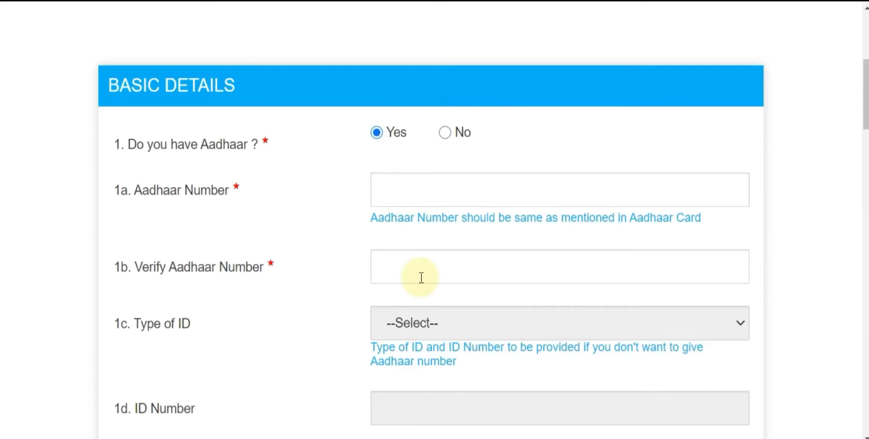
pyautogui.scroll(-2, 421, 277)
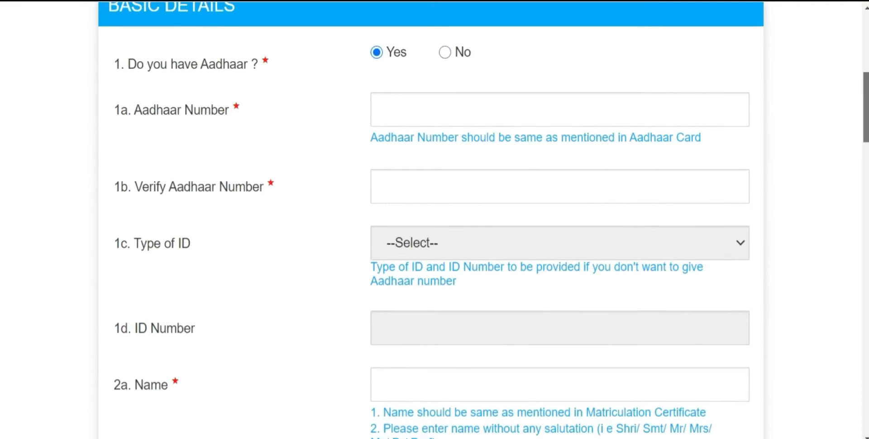
pyautogui.scroll(1, 803, 125)
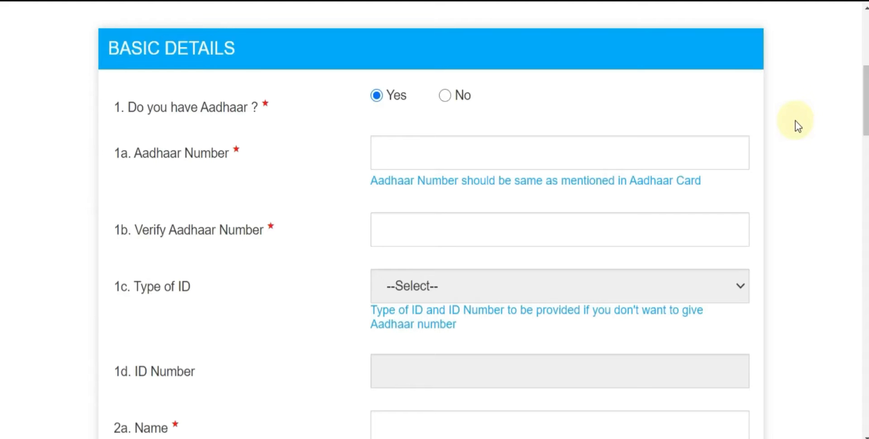
# Step: Try No Aadhaar with Driving License as the ID type, then revert Aadhaar to Yes
pyautogui.click(444, 96)
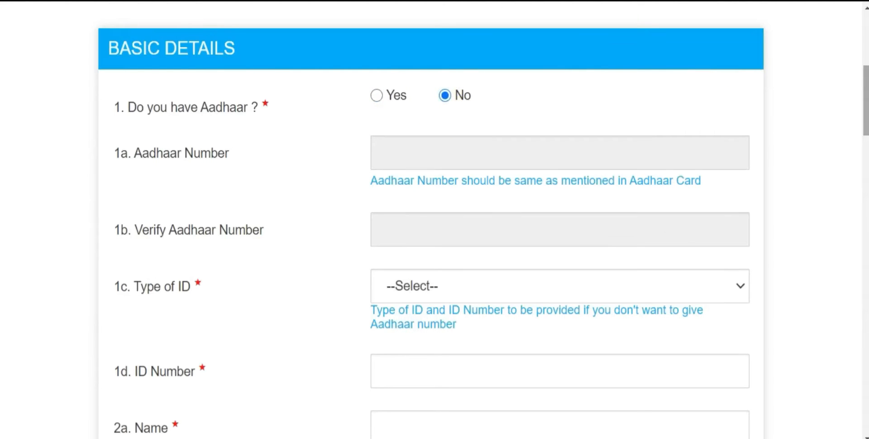
pyautogui.scroll(-3, 483, 156)
pyautogui.click(483, 156)
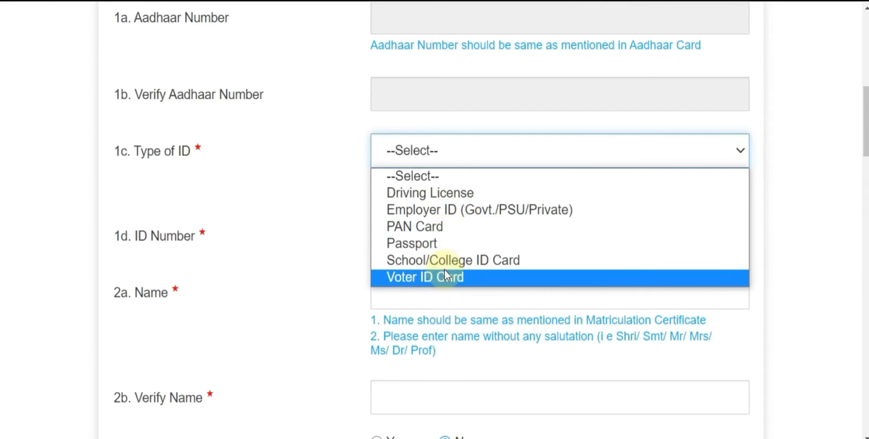
pyautogui.click(448, 195)
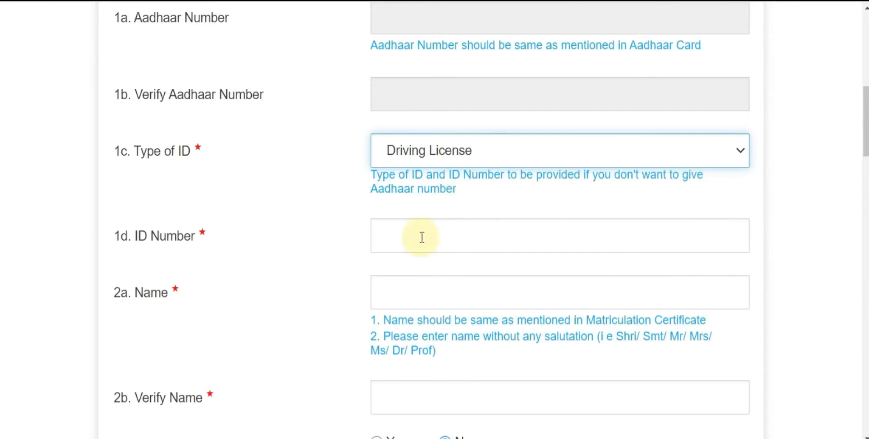
pyautogui.scroll(2, 421, 235)
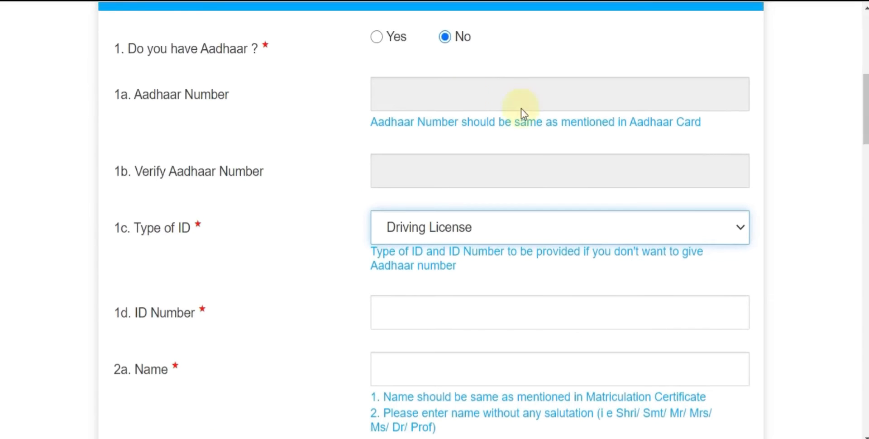
pyautogui.click(376, 37)
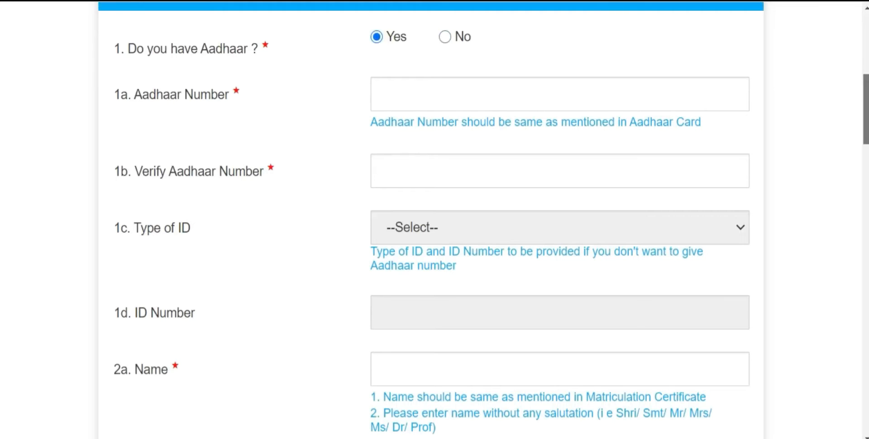
pyautogui.scroll(-5, 491, 219)
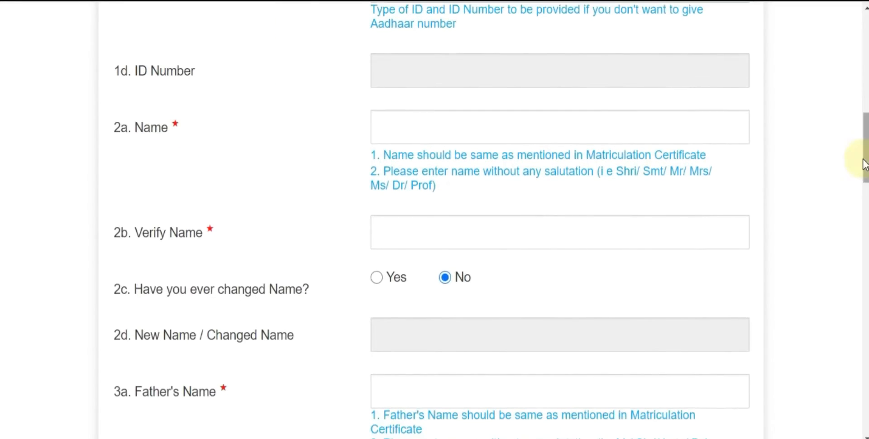
# Step: Enter the candidate's name in fields 2a and 2b
pyautogui.click(440, 117)
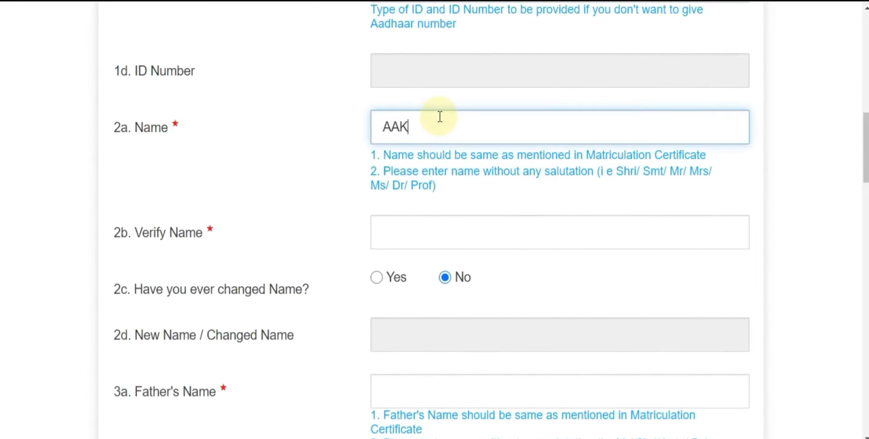
pyautogui.press('Tab')
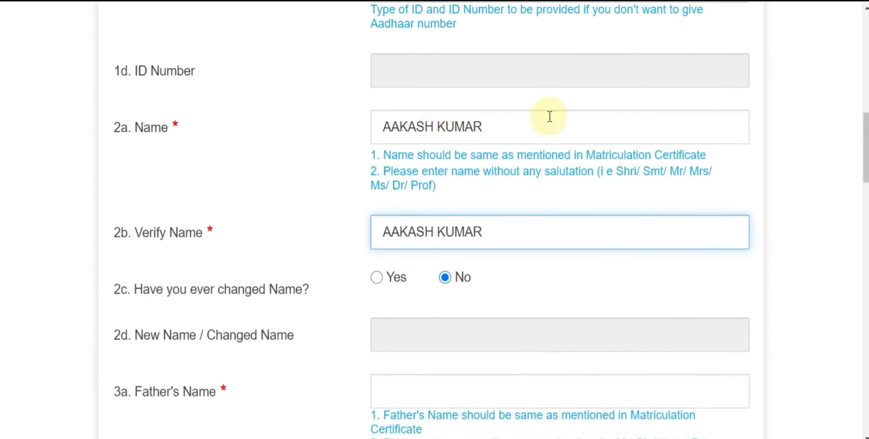
pyautogui.scroll(-1, 549, 116)
pyautogui.scroll(-1, 492, 217)
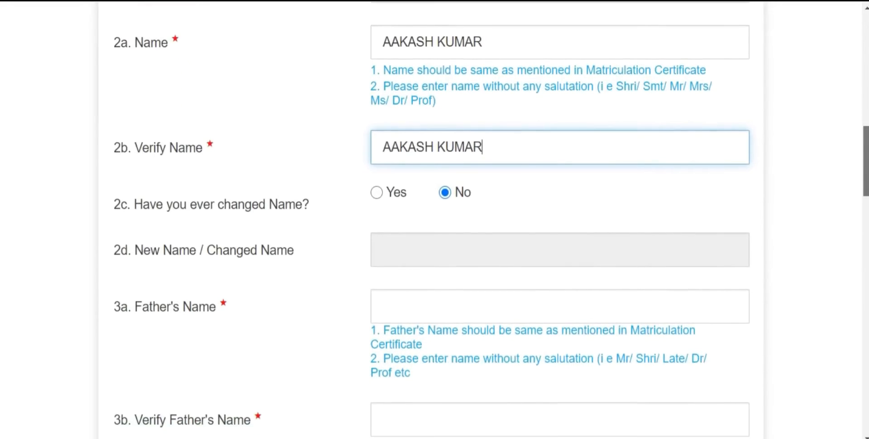
pyautogui.scroll(-2, 854, 184)
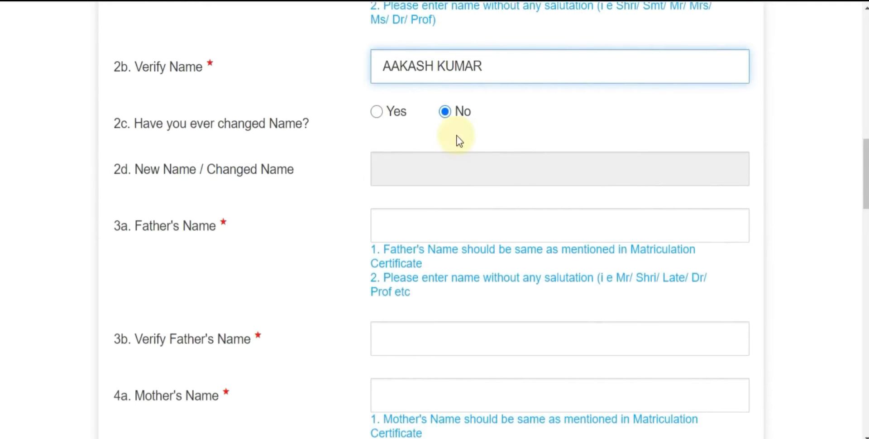
pyautogui.scroll(-2, 459, 141)
# Step: Enter the father's name in 3a/3b and the mother's name in 4a/4b
pyautogui.click(400, 159)
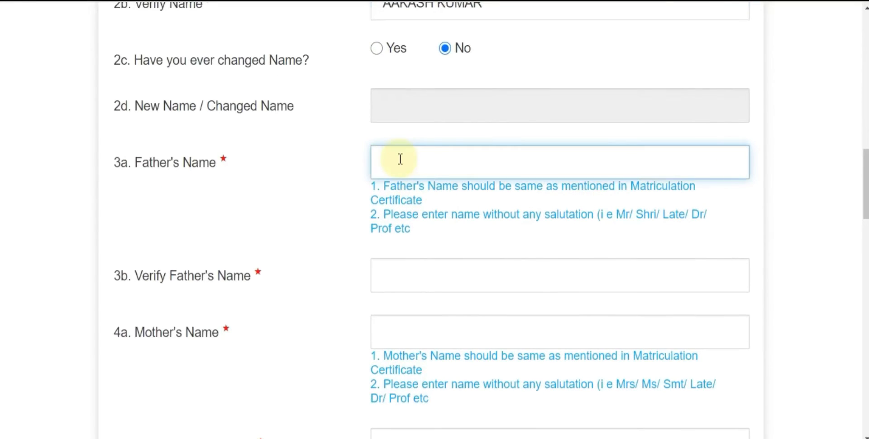
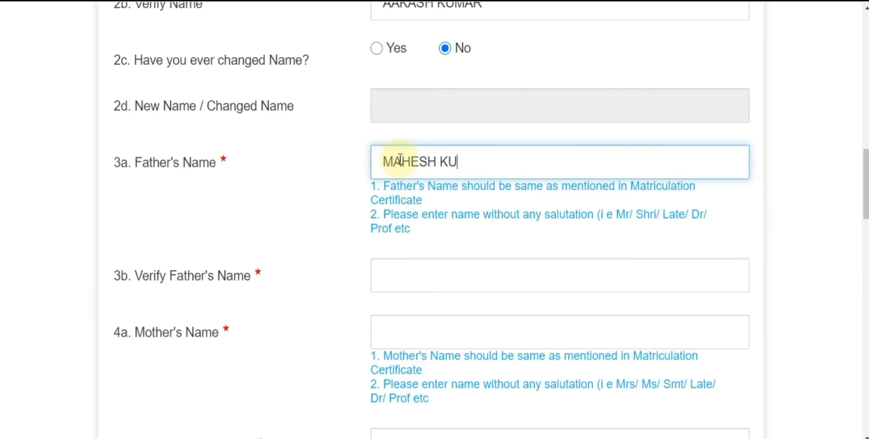
pyautogui.press('Tab')
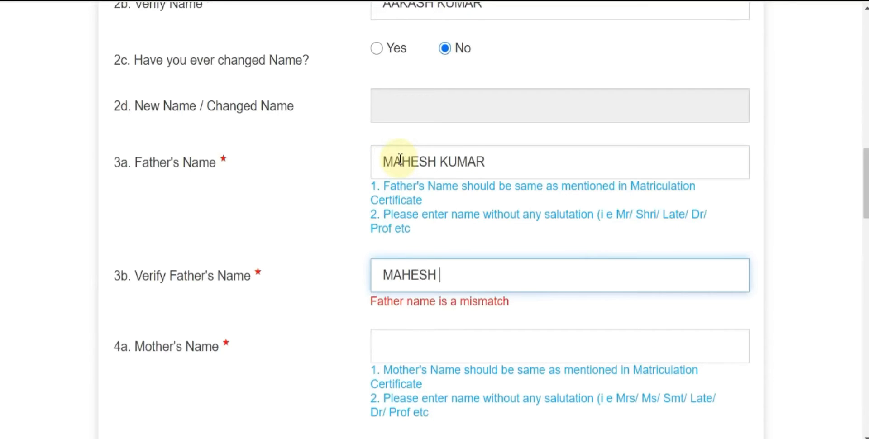
pyautogui.press('Tab')
pyautogui.write('REKHA')
pyautogui.press('Tab')
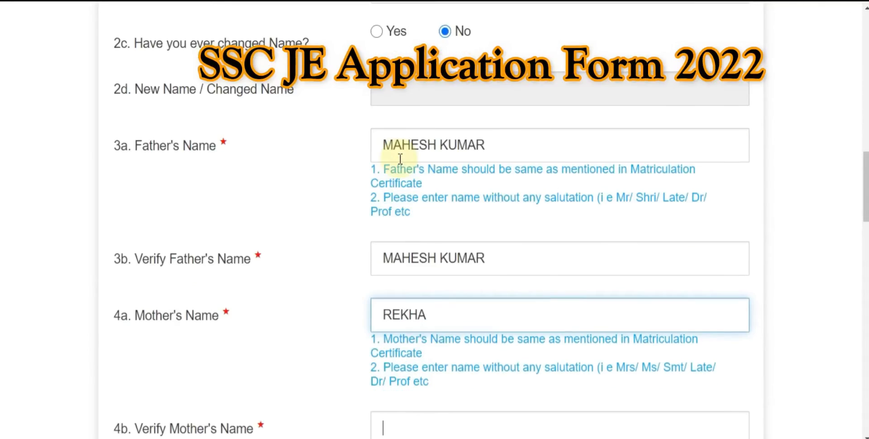
pyautogui.write('REKHA')
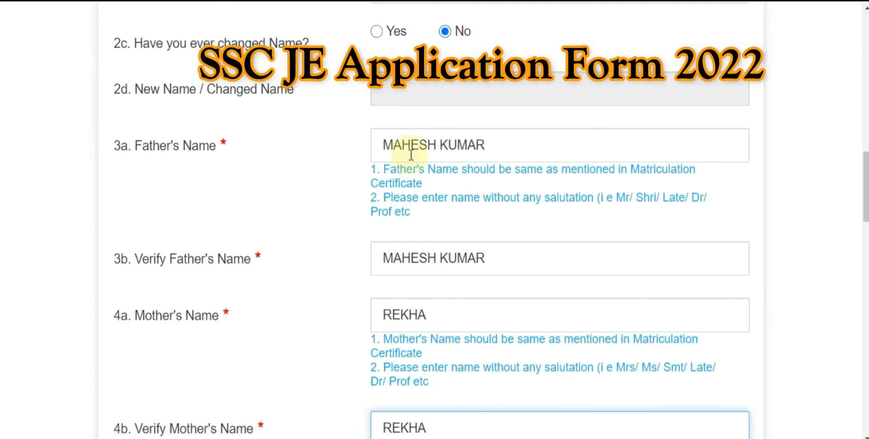
pyautogui.moveTo(865, 180); pyautogui.dragTo(864, 239)
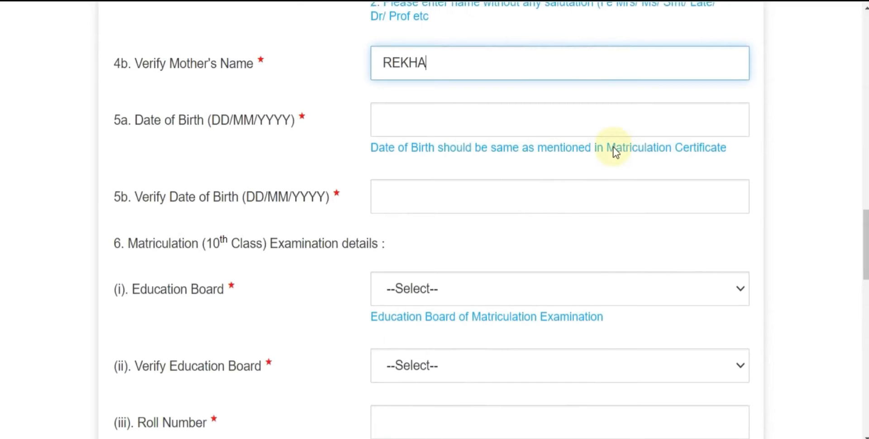
# Step: Pick 10/07/1996 as the date of birth in the calendar
pyautogui.click(448, 123)
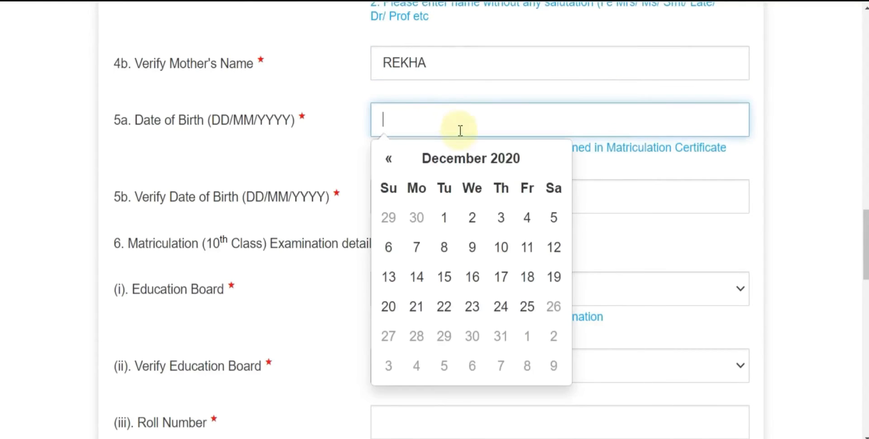
pyautogui.click(470, 163)
pyautogui.click(471, 165)
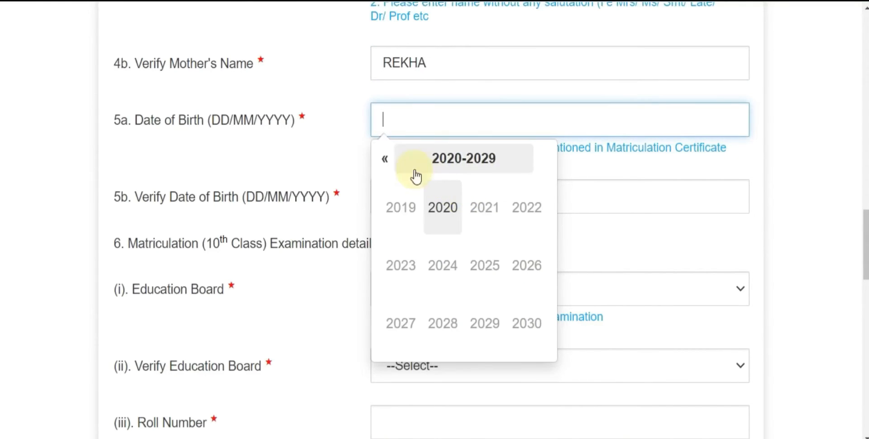
pyautogui.click(386, 166)
pyautogui.click(385, 167)
pyautogui.click(529, 265)
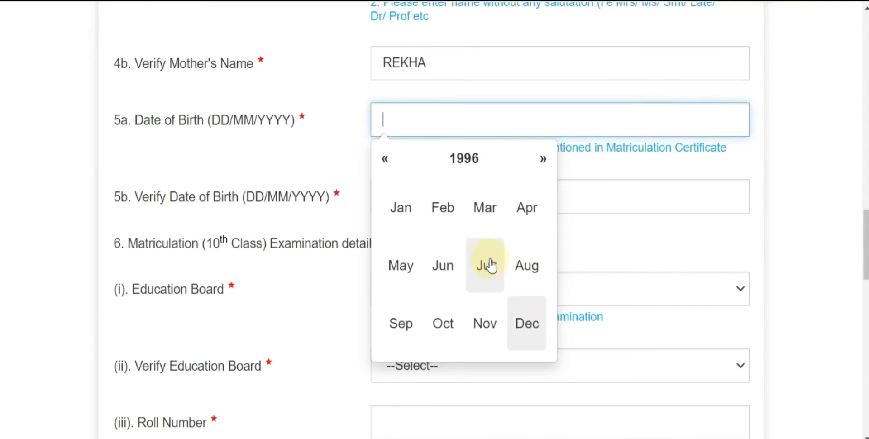
pyautogui.click(486, 263)
pyautogui.click(469, 302)
# Step: Pick 10/07/1996 again in the Verify DOB calendar
pyautogui.click(457, 203)
pyautogui.click(466, 235)
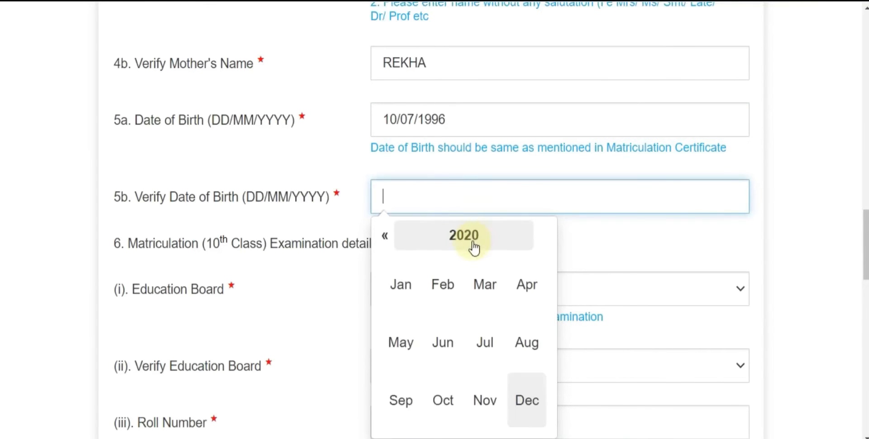
pyautogui.click(468, 236)
pyautogui.click(385, 236)
pyautogui.click(385, 236)
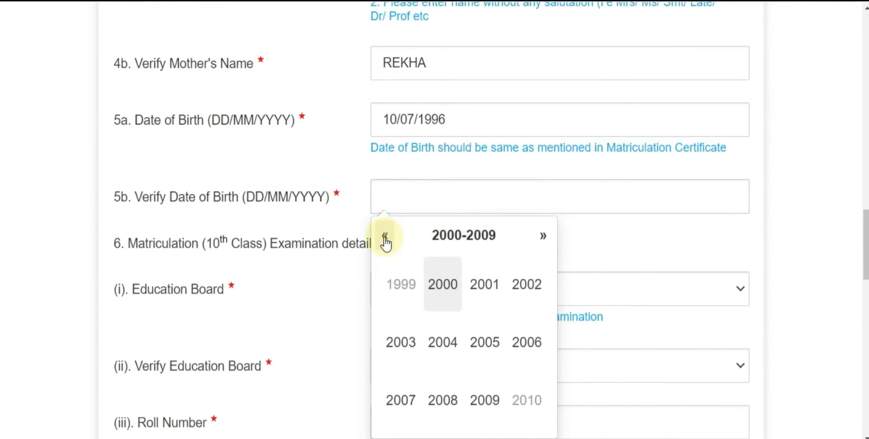
pyautogui.click(386, 237)
pyautogui.click(527, 345)
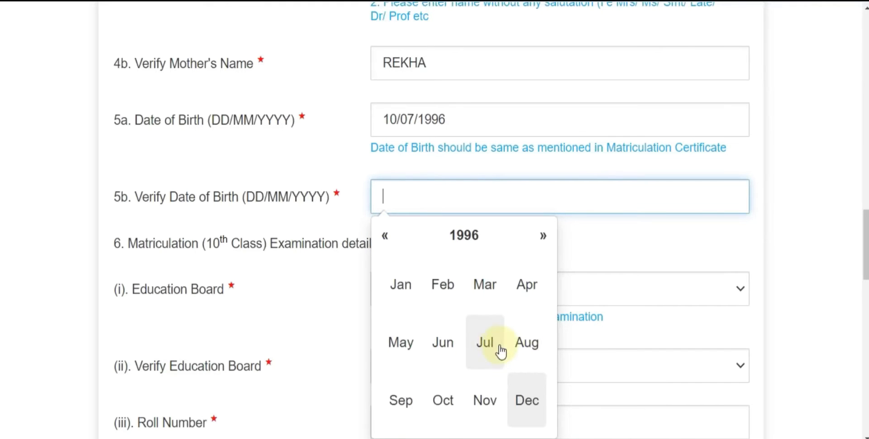
pyautogui.click(497, 349)
pyautogui.click(471, 330)
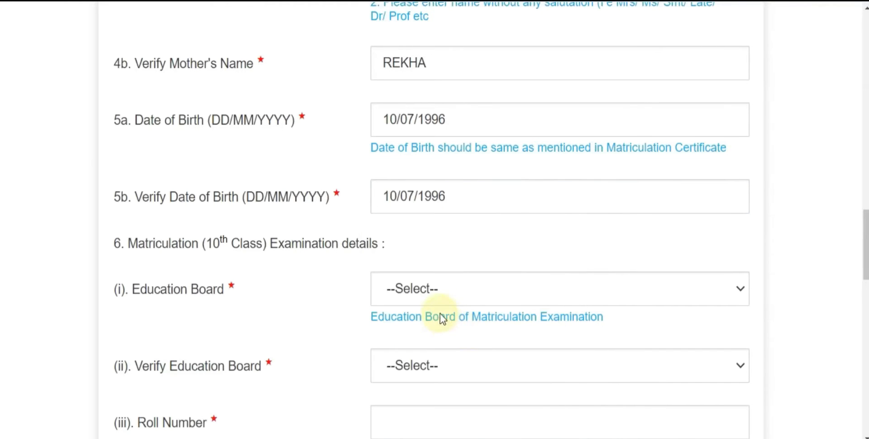
pyautogui.scroll(-3, 439, 314)
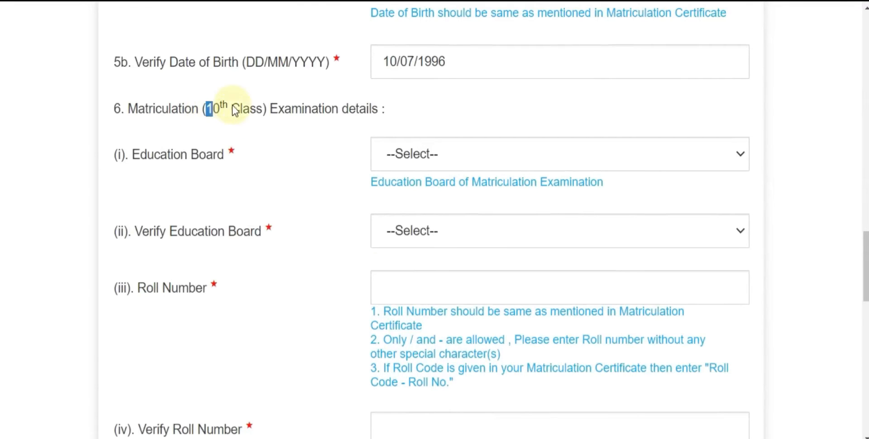
# Step: Choose Board of Secondary Education, Rajasthan as the matriculation board in both dropdowns
pyautogui.click(273, 113)
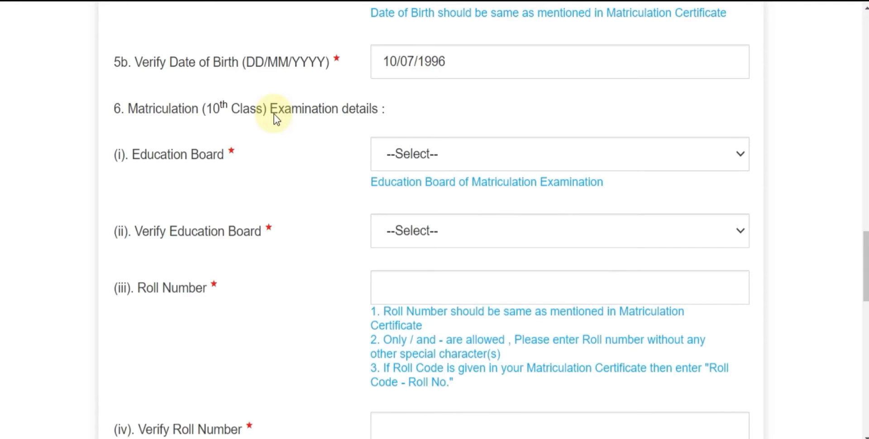
pyautogui.scroll(-1, 462, 144)
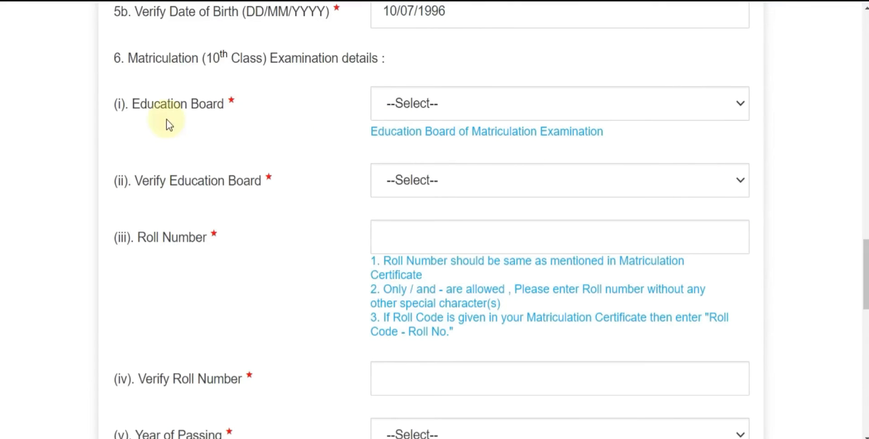
pyautogui.click(446, 109)
pyautogui.moveTo(807, 208); pyautogui.dragTo(826, 213)
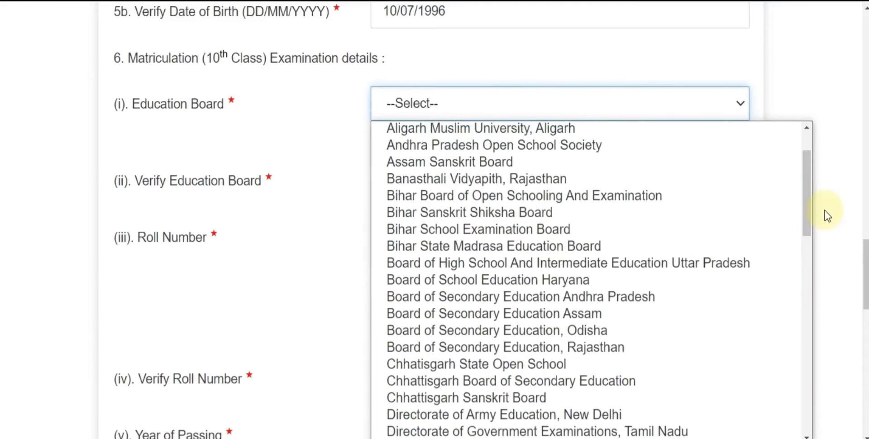
pyautogui.click(565, 346)
pyautogui.click(450, 186)
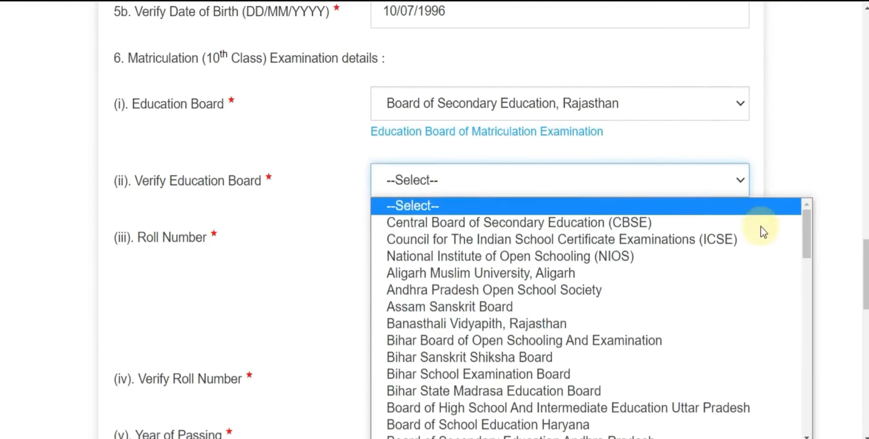
pyautogui.moveTo(807, 239); pyautogui.dragTo(812, 246)
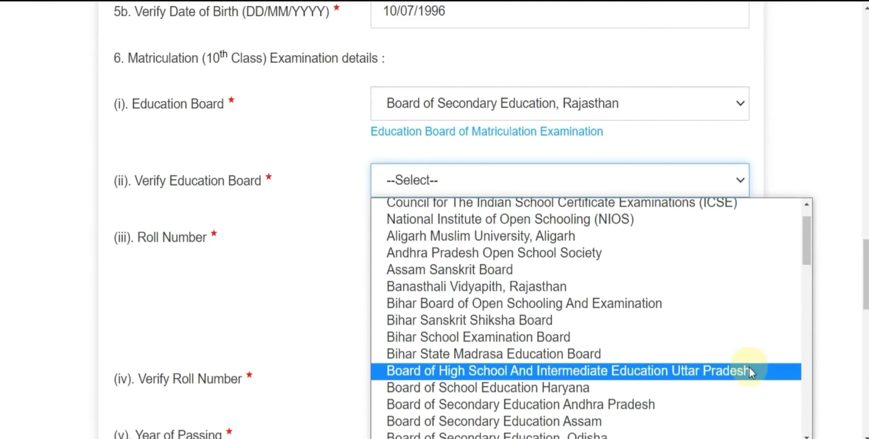
pyautogui.scroll(-3, 750, 368)
pyautogui.click(607, 321)
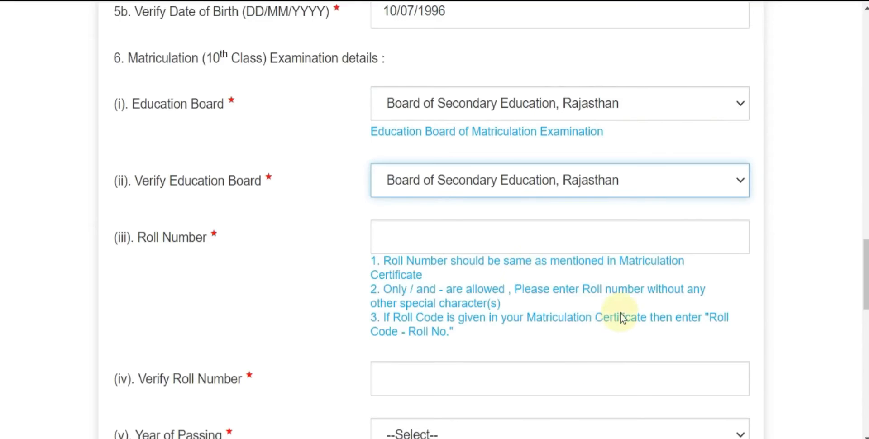
# Step: Enter the matriculation roll number and its confirmation
pyautogui.scroll(-1, 481, 245)
pyautogui.scroll(-1, 480, 245)
pyautogui.click(426, 165)
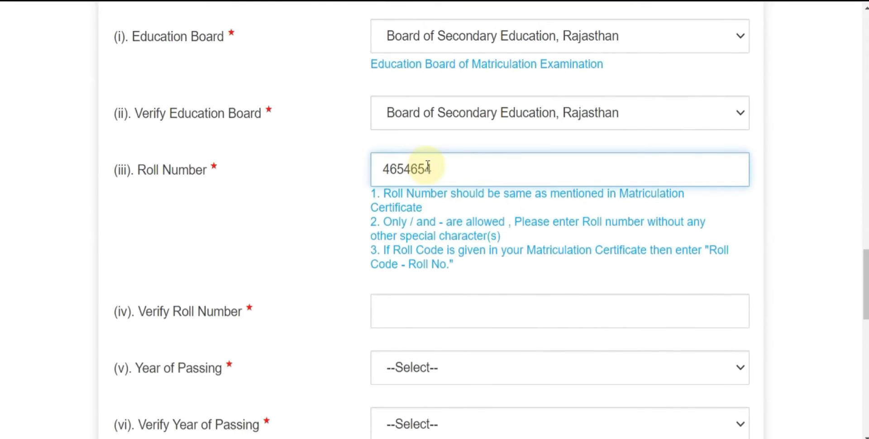
pyautogui.click(412, 303)
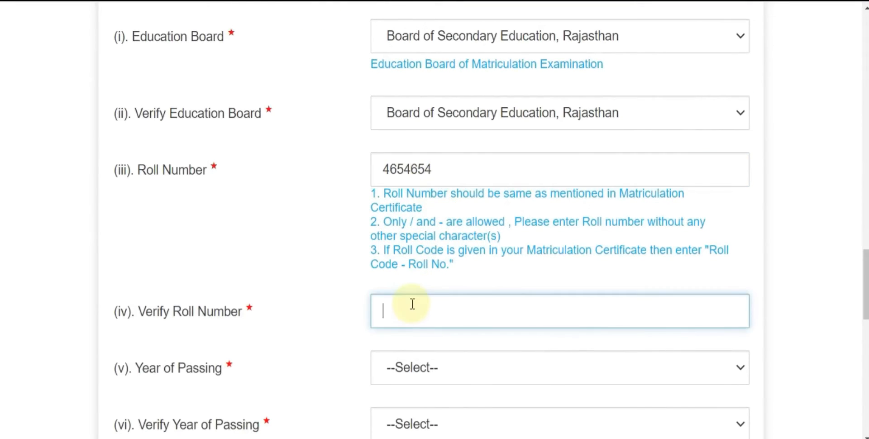
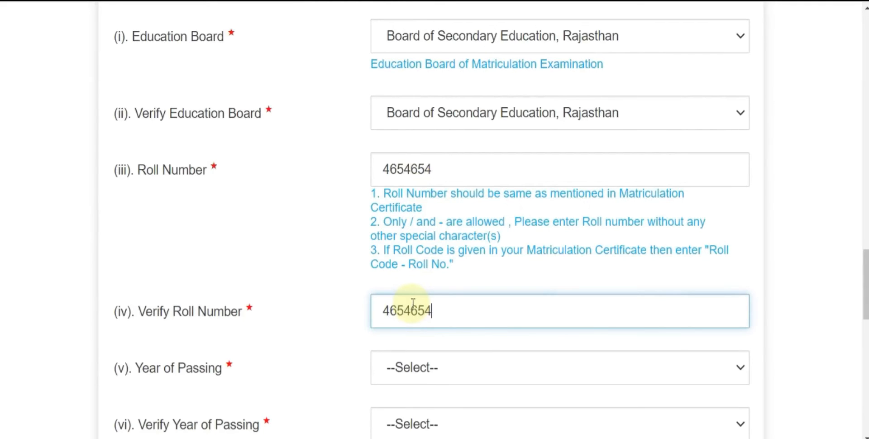
pyautogui.click(333, 277)
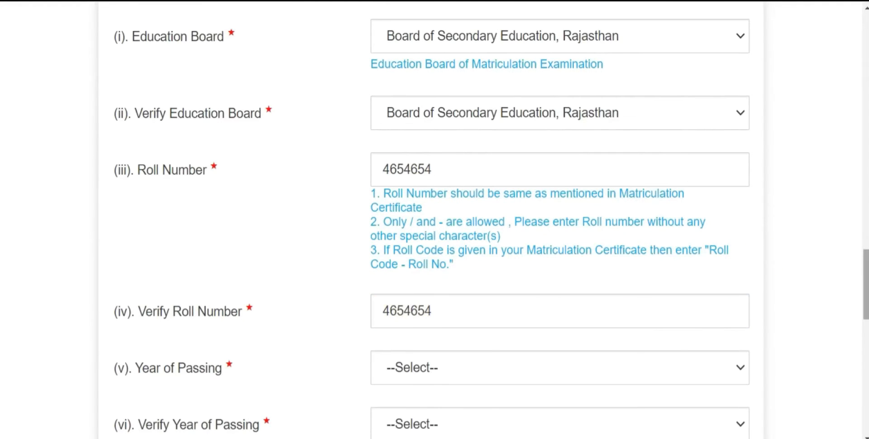
# Step: Set year of passing to 2012 and gender to Male, each entered twice
pyautogui.scroll(-4, 630, 244)
pyautogui.click(470, 187)
pyautogui.write('2012')
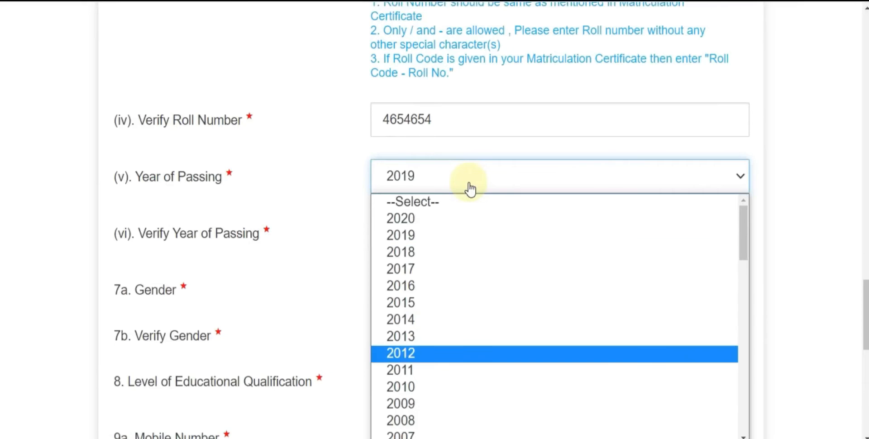
pyautogui.click(469, 186)
pyautogui.click(403, 233)
pyautogui.write('2012')
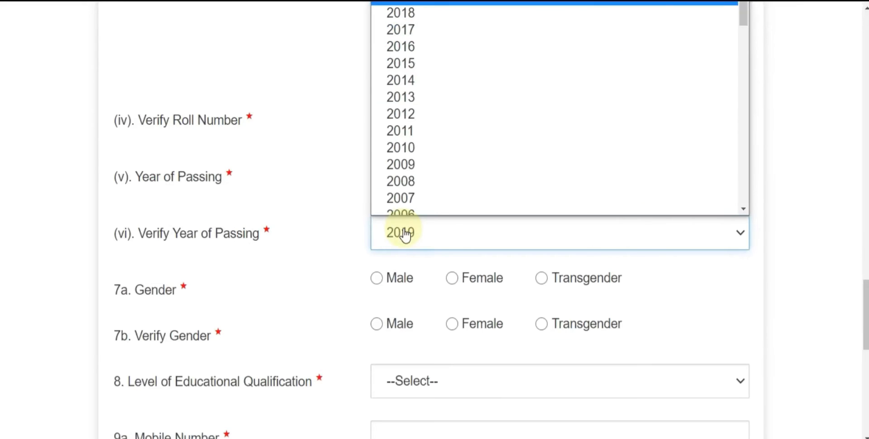
pyautogui.click(314, 215)
pyautogui.click(377, 278)
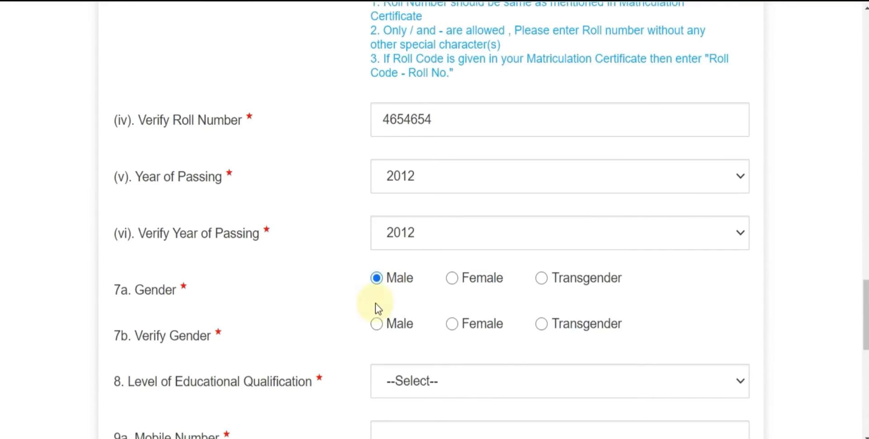
pyautogui.click(375, 324)
pyautogui.scroll(-5, 375, 334)
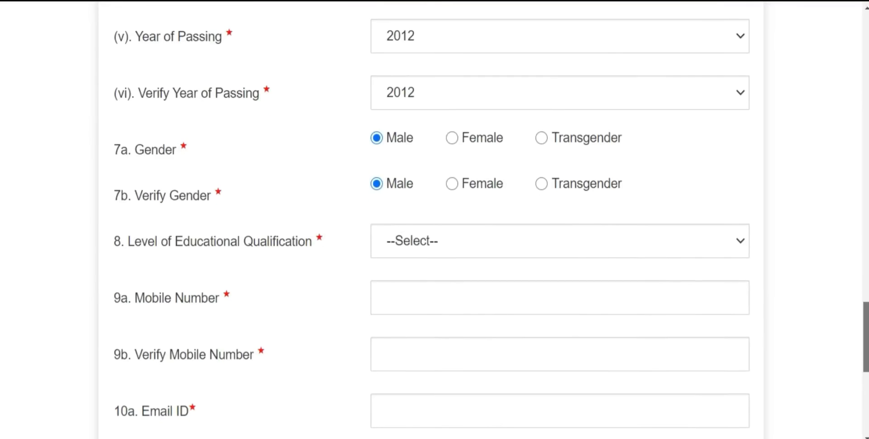
# Step: Choose Graduation as qualification level and Rajasthan as the permanent-address state
pyautogui.click(432, 180)
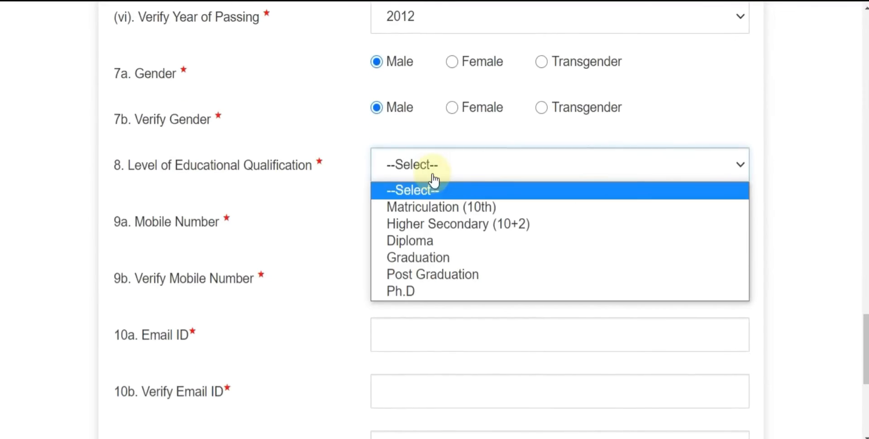
pyautogui.click(452, 258)
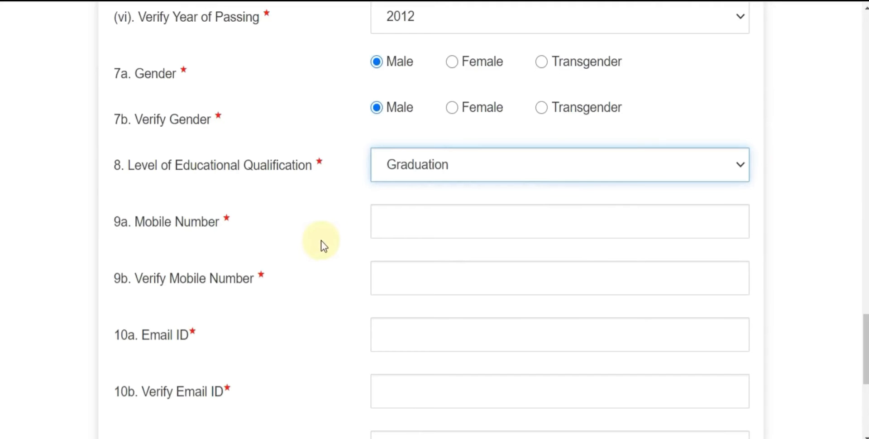
pyautogui.click(421, 161)
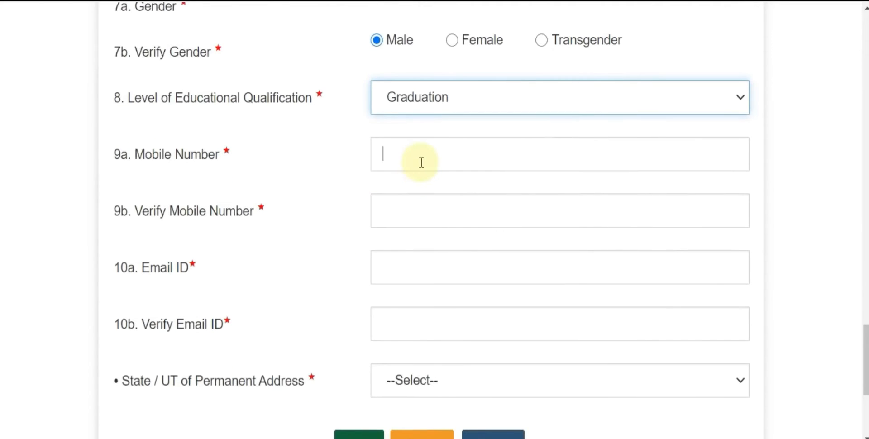
pyautogui.scroll(-2, 404, 213)
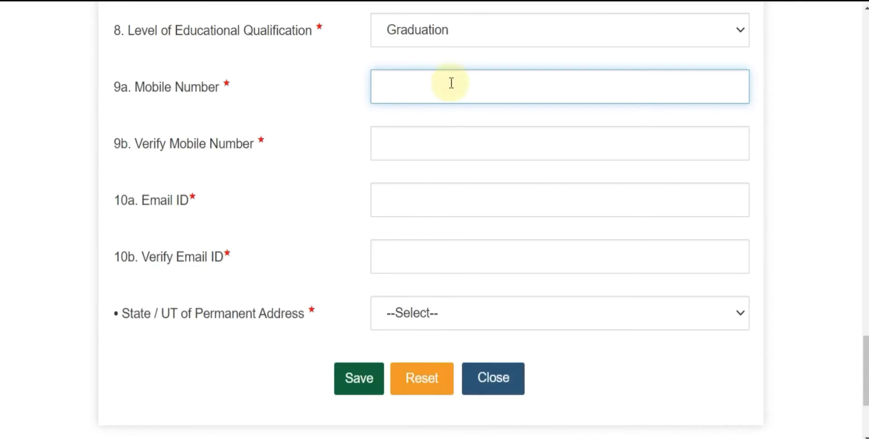
pyautogui.click(425, 322)
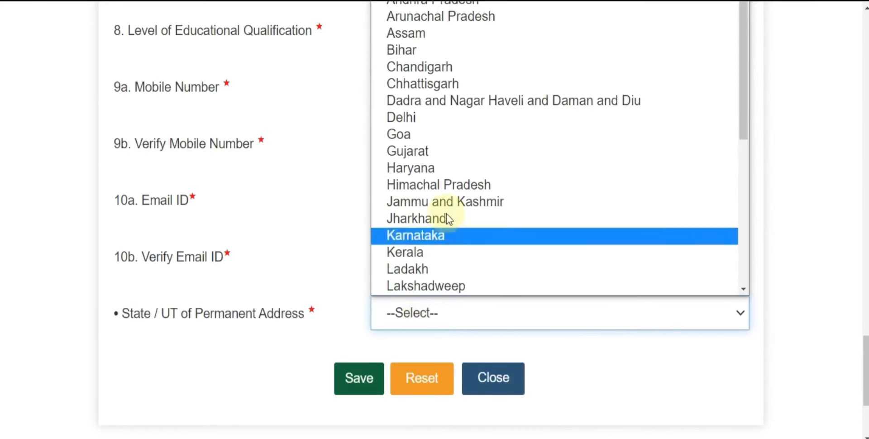
pyautogui.scroll(-5, 479, 204)
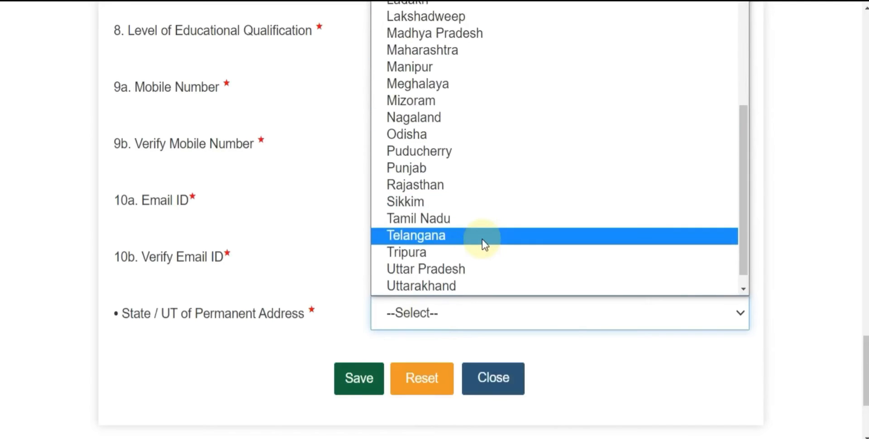
pyautogui.click(465, 185)
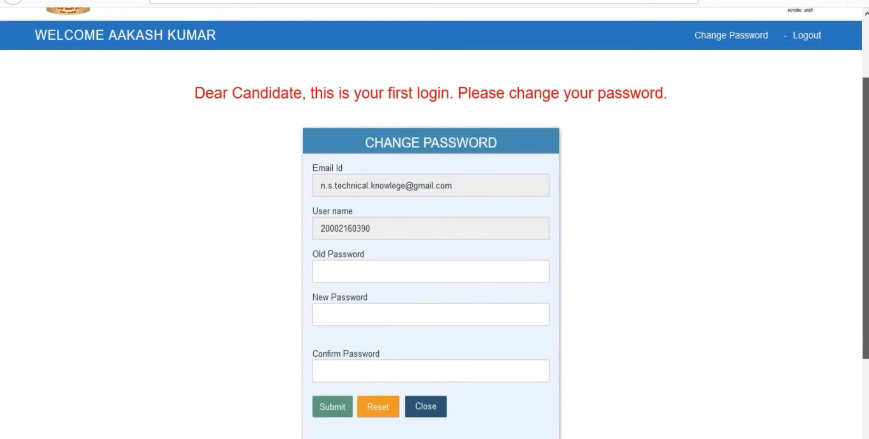
pyautogui.scroll(-1, 431, 227)
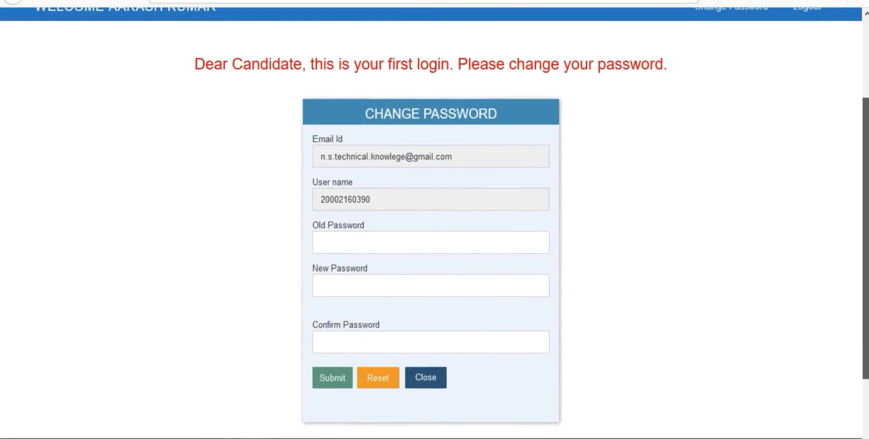
pyautogui.scroll(-1, 855, 219)
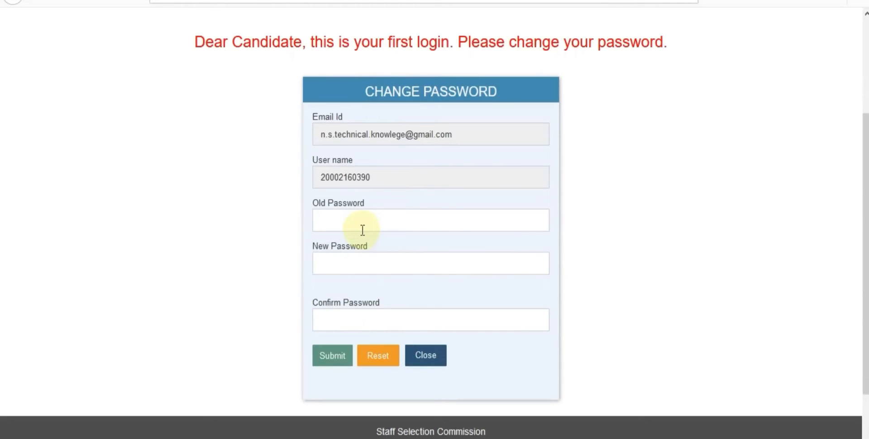
pyautogui.click(350, 263)
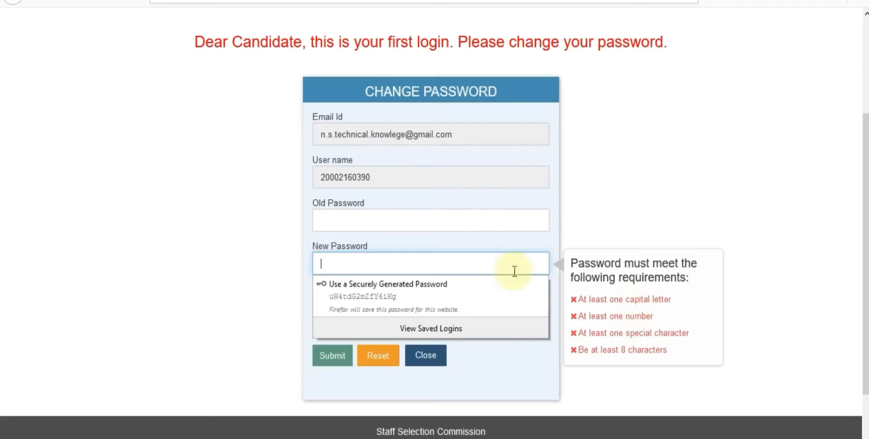
pyautogui.click(358, 226)
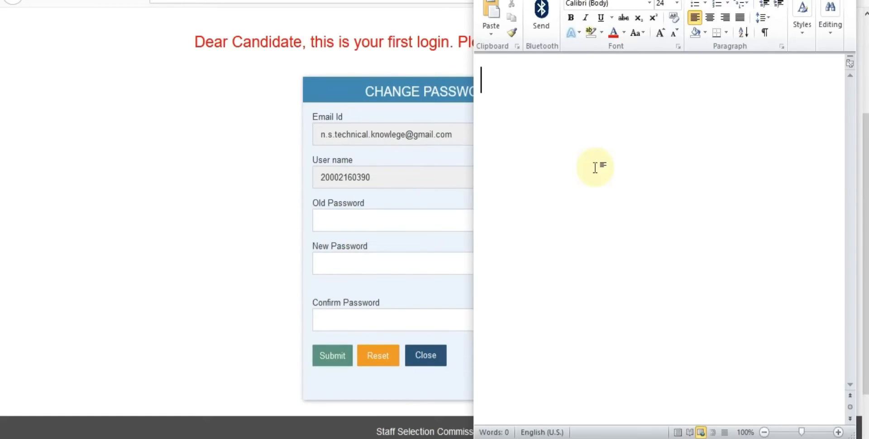
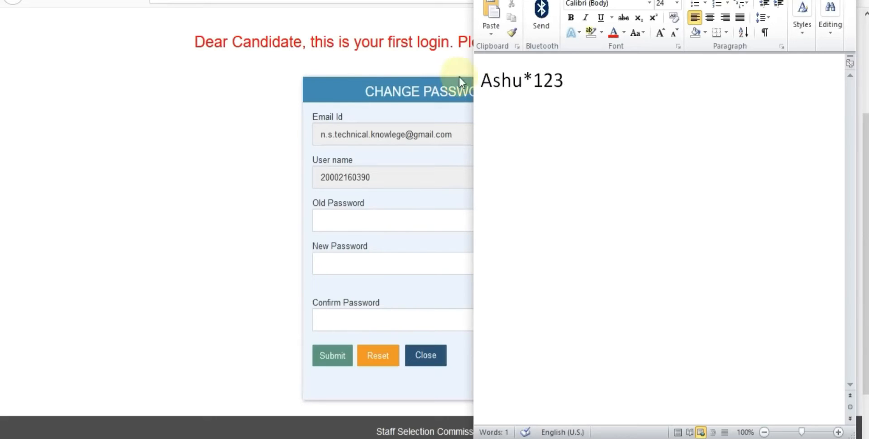
# Step: Type a sample password in Word and highlight its capital, special character and numbers
pyautogui.moveTo(492, 81); pyautogui.dragTo(482, 81)
pyautogui.click(493, 114)
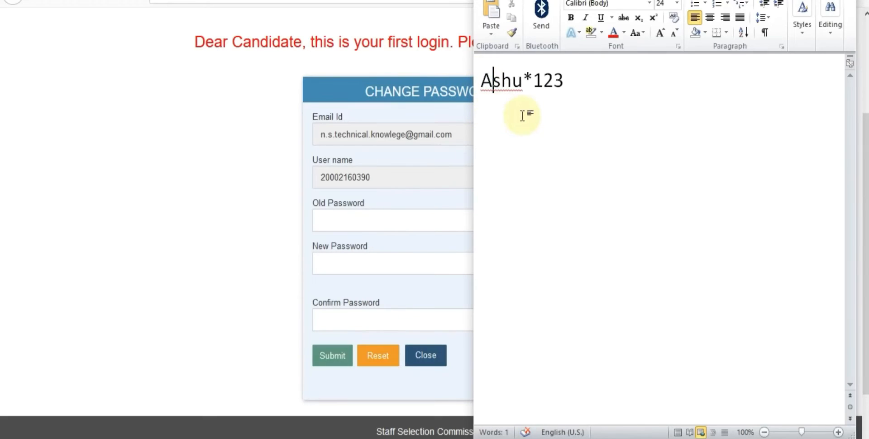
pyautogui.doubleClick(528, 80)
pyautogui.click(557, 83)
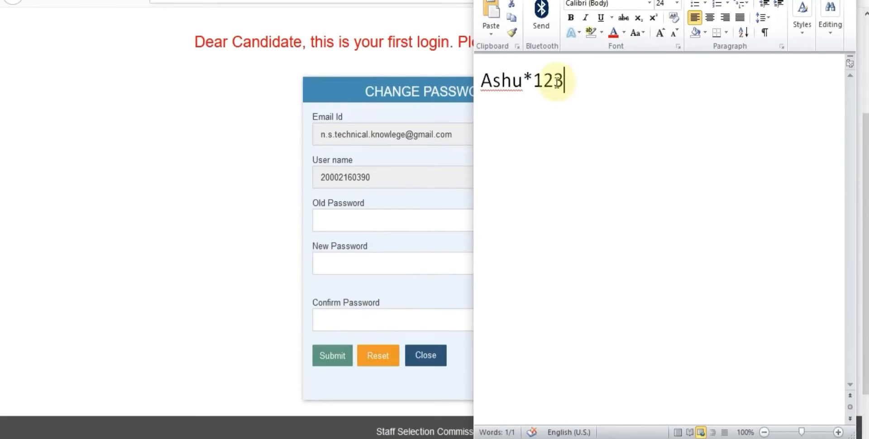
pyautogui.moveTo(557, 83); pyautogui.dragTo(538, 109)
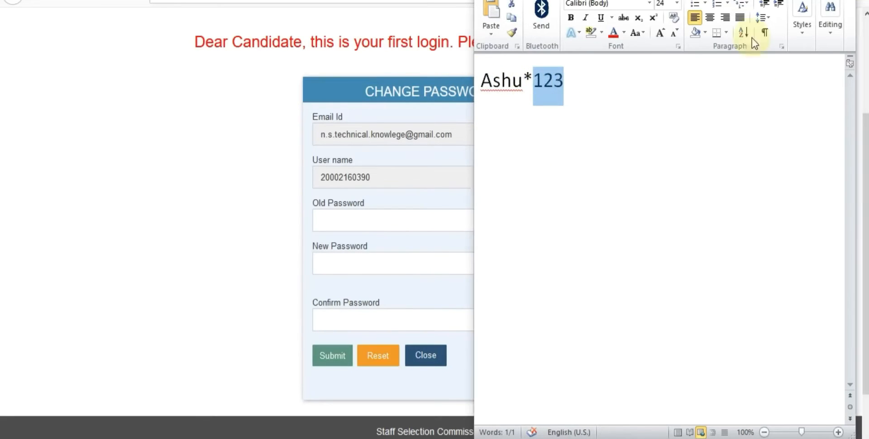
# Step: Close Word without saving and return to the New Password field
pyautogui.hotkey('alt', 'F4')
pyautogui.click(449, 224)
pyautogui.click(442, 267)
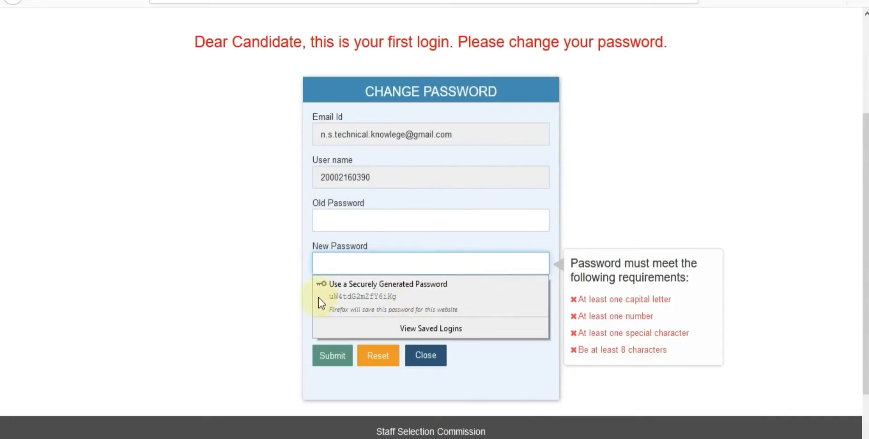
# Step: Dismiss Firefox's suggested password and close the password-changed confirmation
pyautogui.click(306, 292)
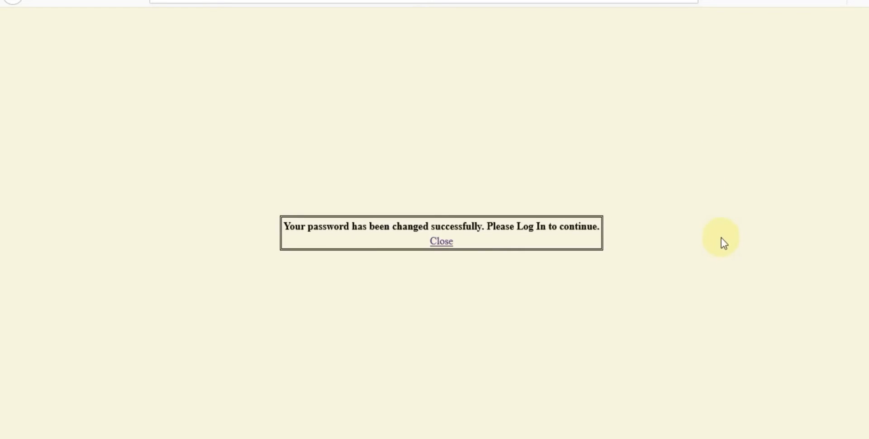
pyautogui.click(441, 241)
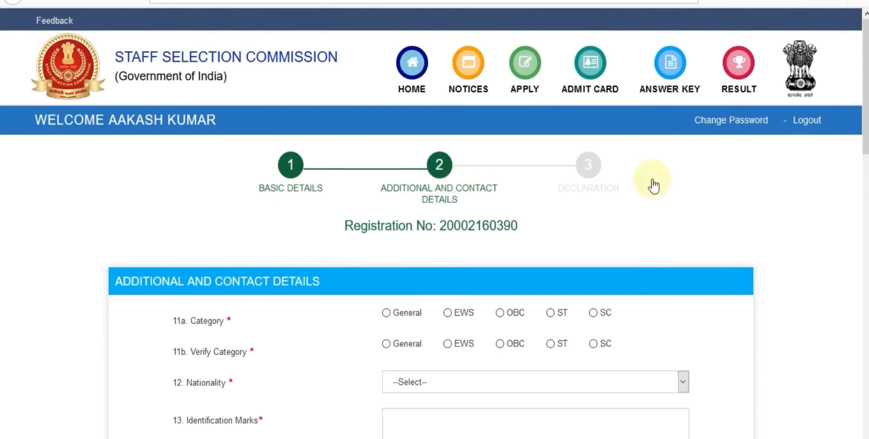
# Step: Select EWS in 11a and 11b, Citizen of India, and identification marks 'NO MARK'
pyautogui.scroll(-3, 471, 238)
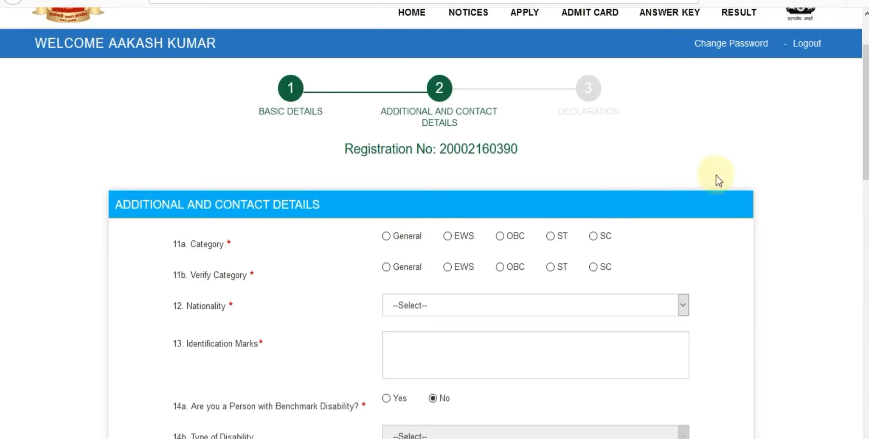
pyautogui.scroll(-2, 865, 114)
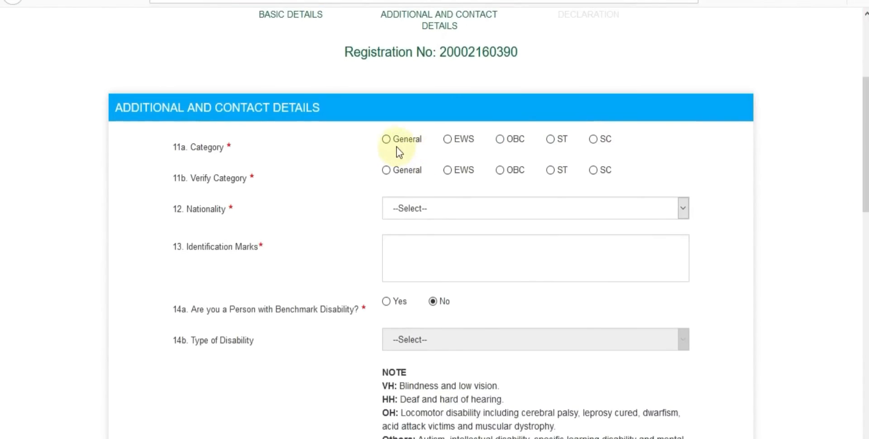
pyautogui.click(445, 140)
pyautogui.click(447, 170)
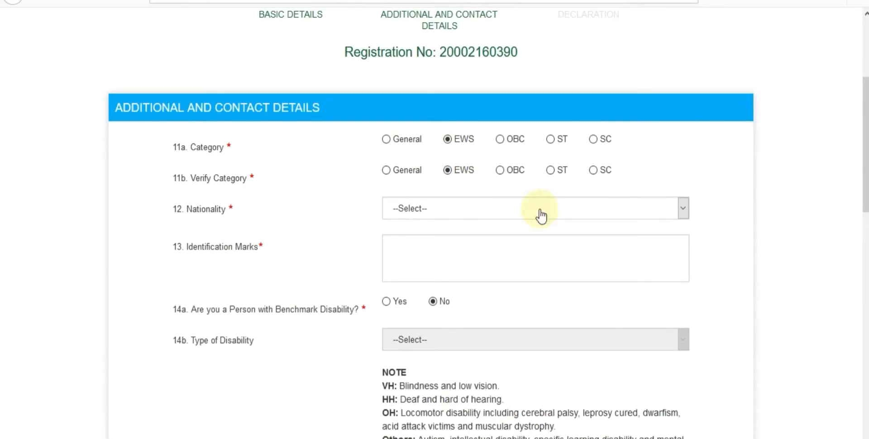
pyautogui.click(462, 216)
pyautogui.click(435, 243)
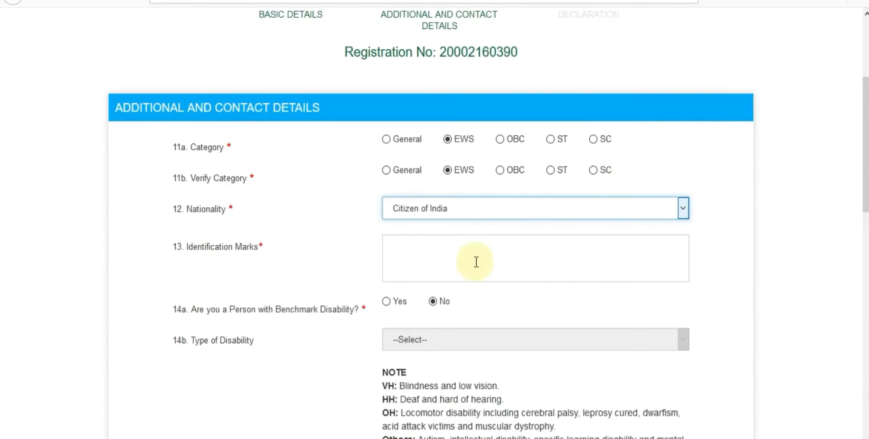
pyautogui.click(440, 253)
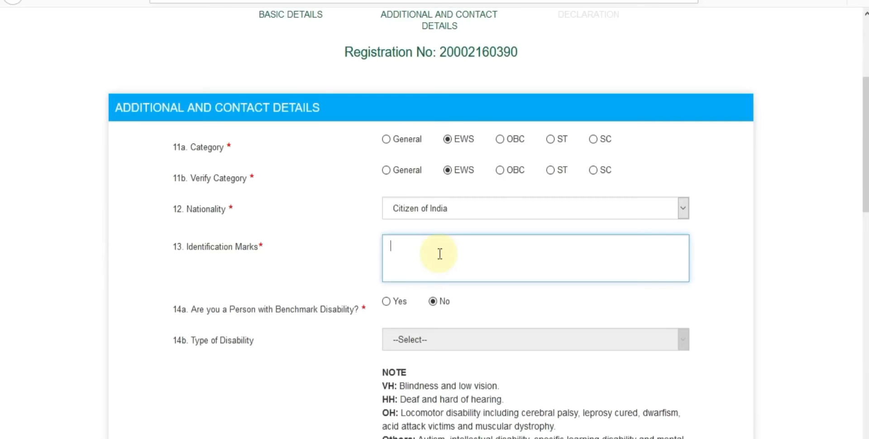
pyautogui.press('capslock')
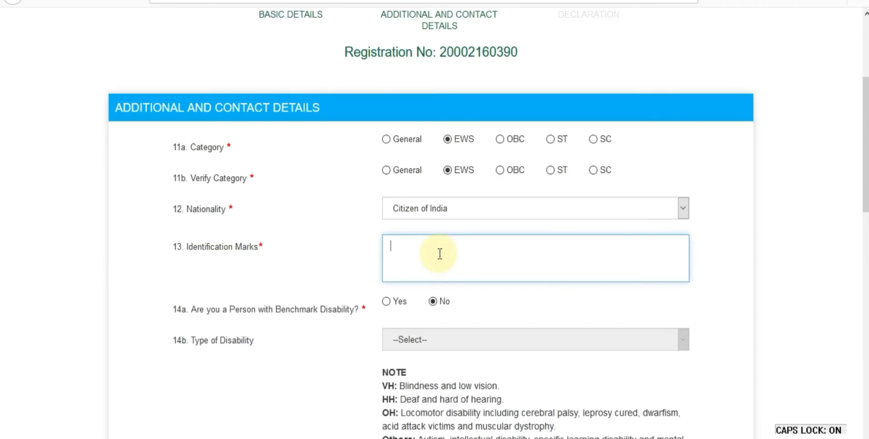
pyautogui.write('NO MARK')
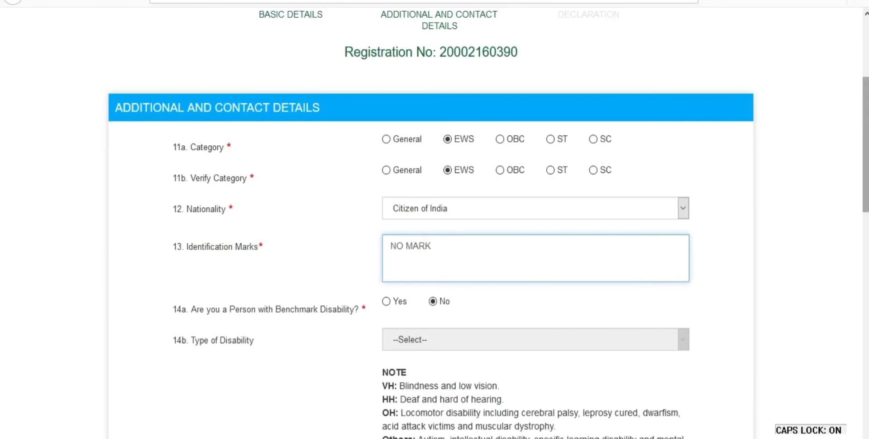
# Step: Try benchmark disability Yes with type HH, then set disability back to No
pyautogui.scroll(-3, 763, 243)
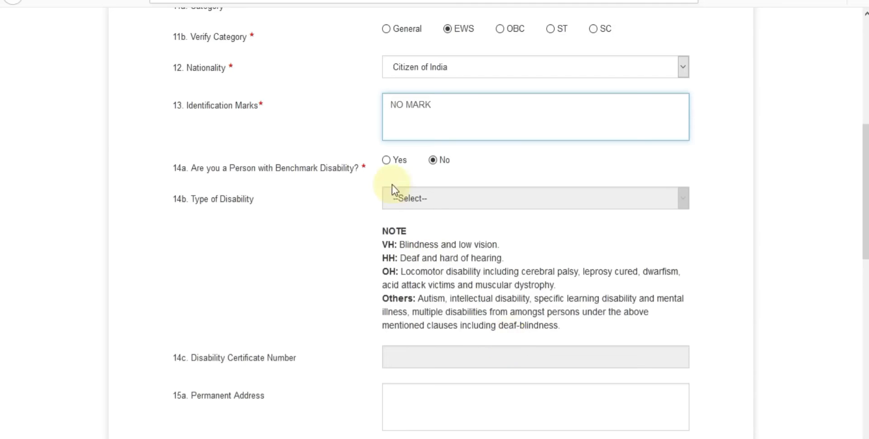
pyautogui.click(387, 161)
pyautogui.scroll(-2, 407, 194)
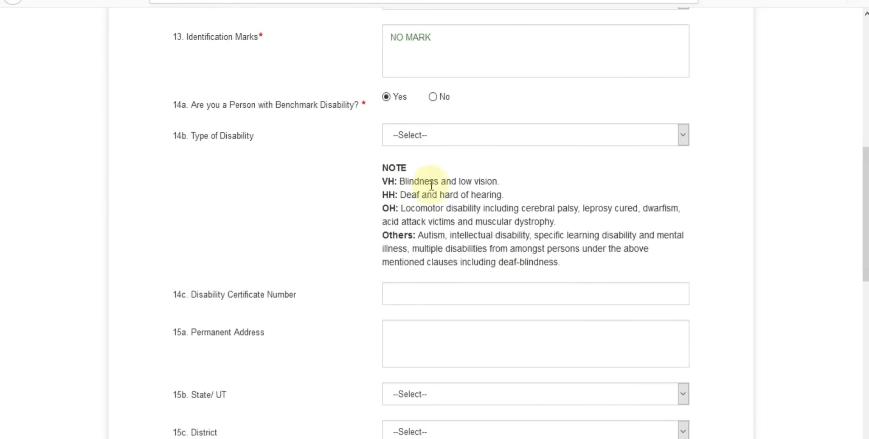
pyautogui.click(432, 138)
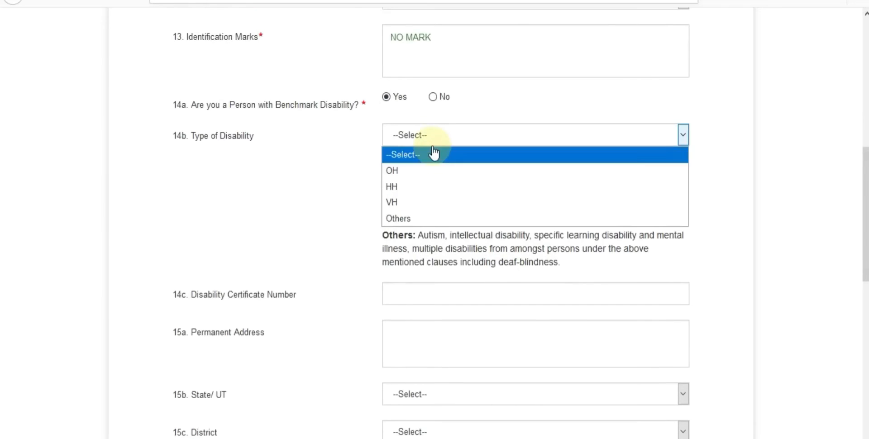
pyautogui.click(415, 187)
pyautogui.scroll(-2, 333, 208)
pyautogui.click(423, 226)
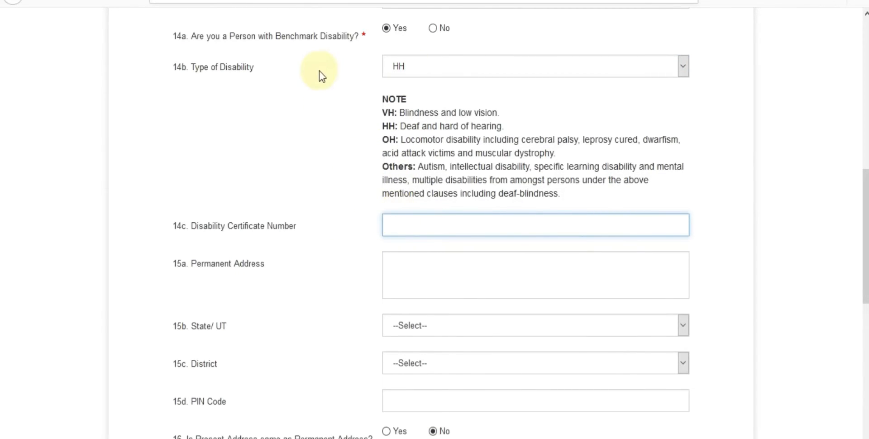
pyautogui.click(432, 29)
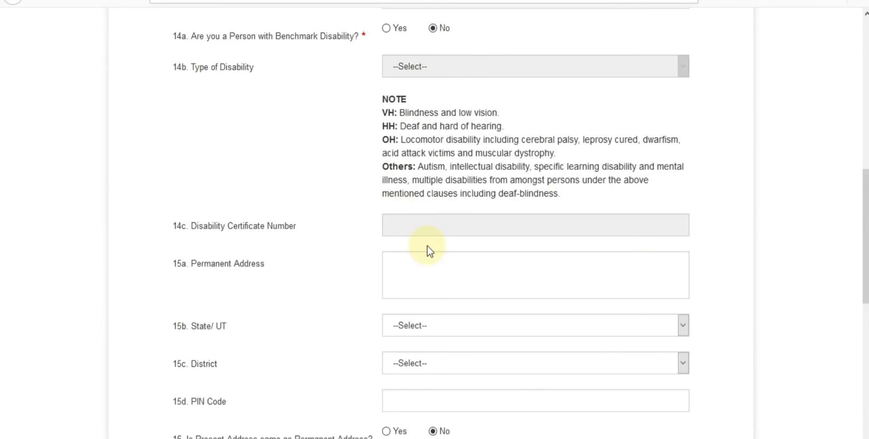
# Step: Fill permanent address, state, district and PIN, and mark present address as the same
pyautogui.scroll(-2, 427, 246)
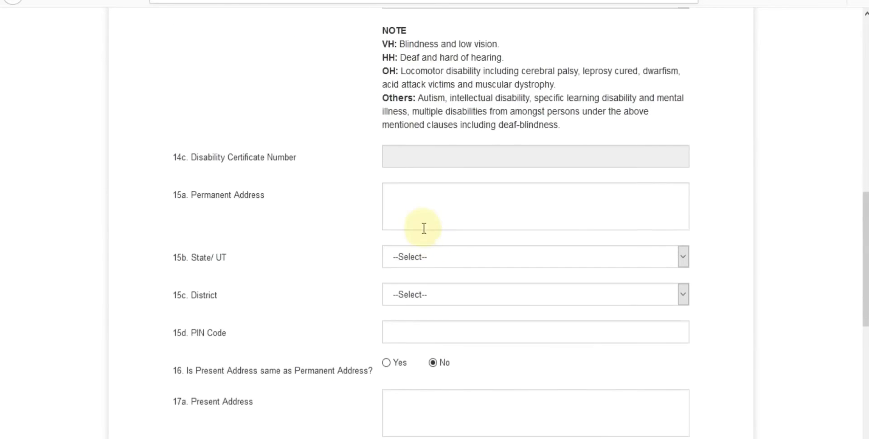
pyautogui.click(427, 207)
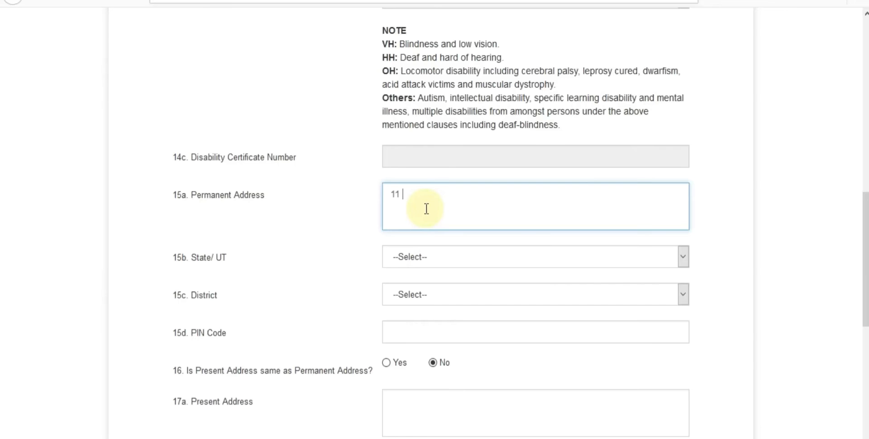
pyautogui.write('NEB')
pyautogui.click(423, 258)
pyautogui.moveTo(683, 93); pyautogui.dragTo(685, 196)
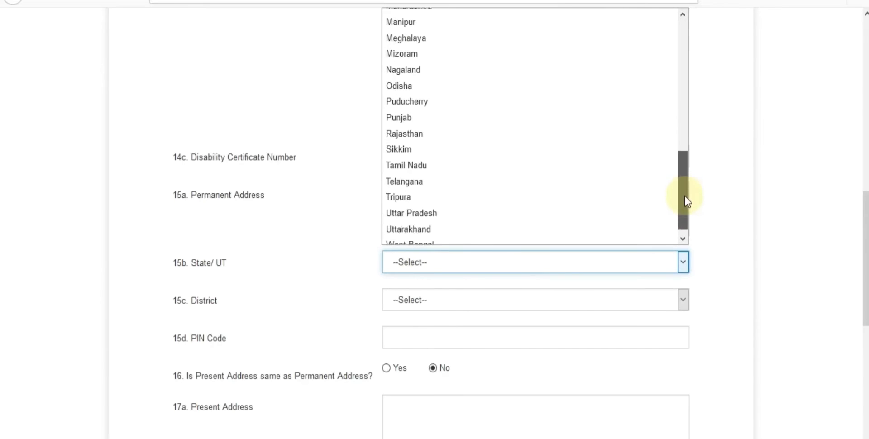
pyautogui.click(504, 130)
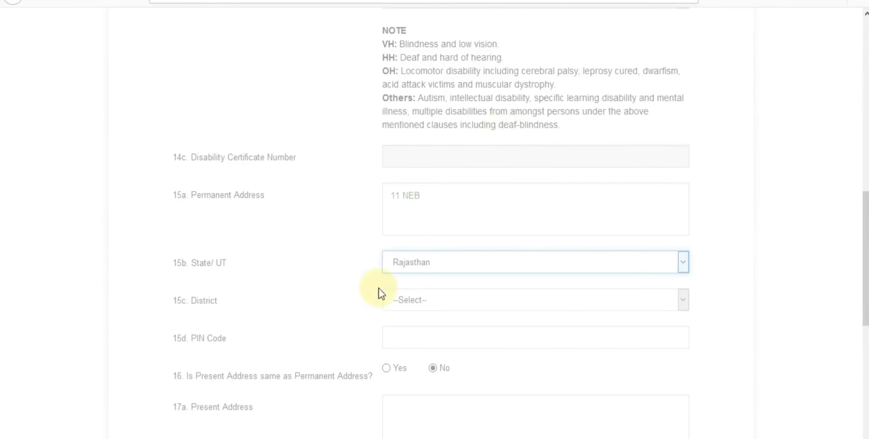
pyautogui.click(323, 312)
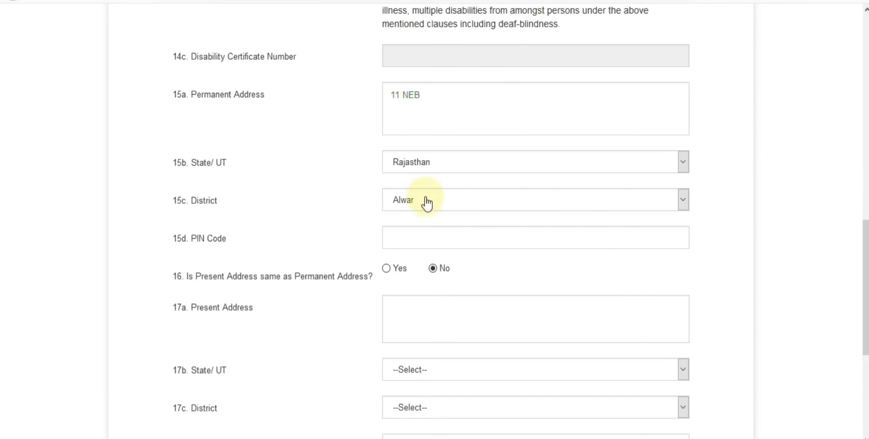
pyautogui.scroll(-1, 457, 174)
pyautogui.click(423, 191)
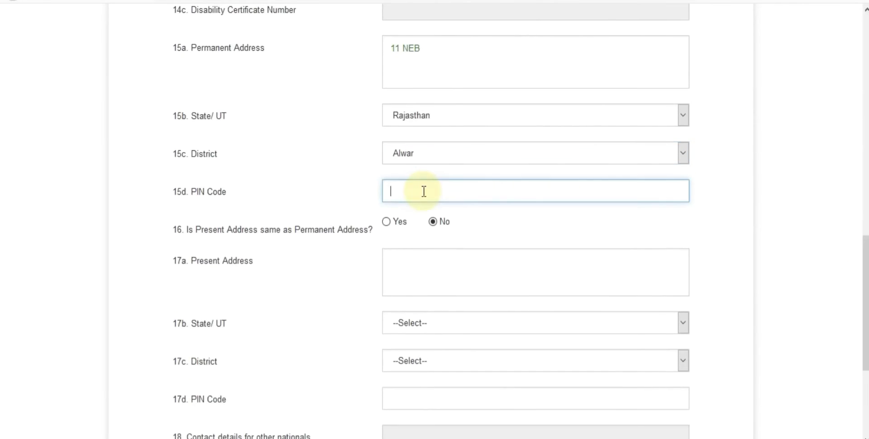
pyautogui.write('301001')
pyautogui.scroll(-3, 329, 247)
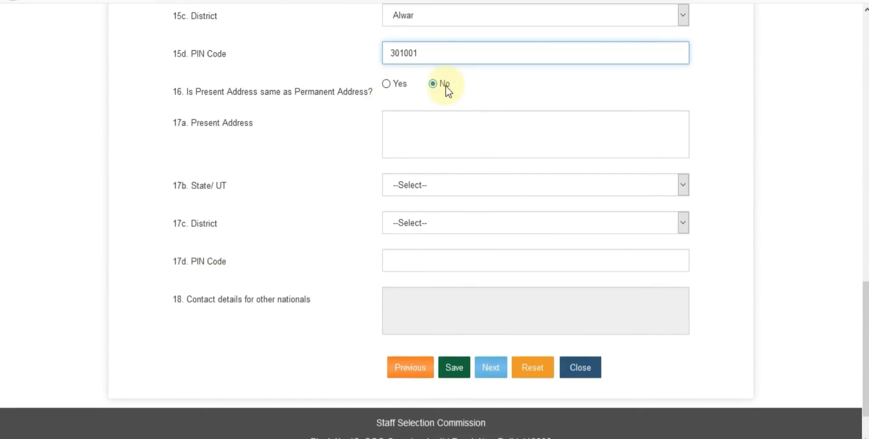
pyautogui.click(390, 85)
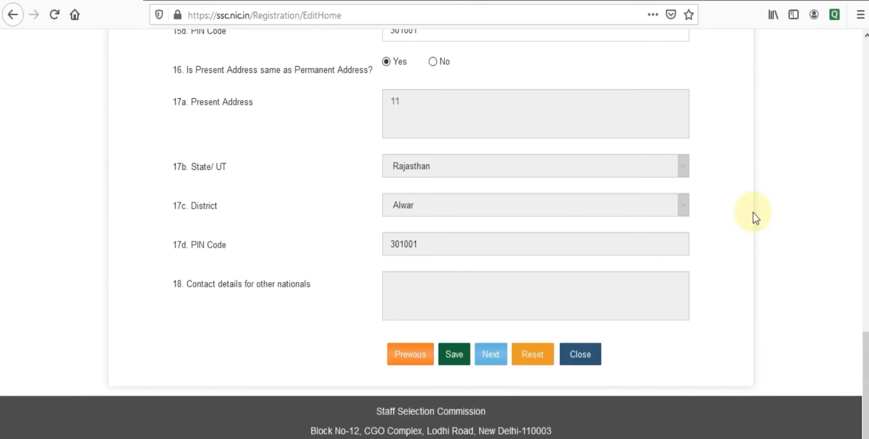
# Step: Save the contact details, tick I Agree, and Final Submit the application
pyautogui.click(455, 355)
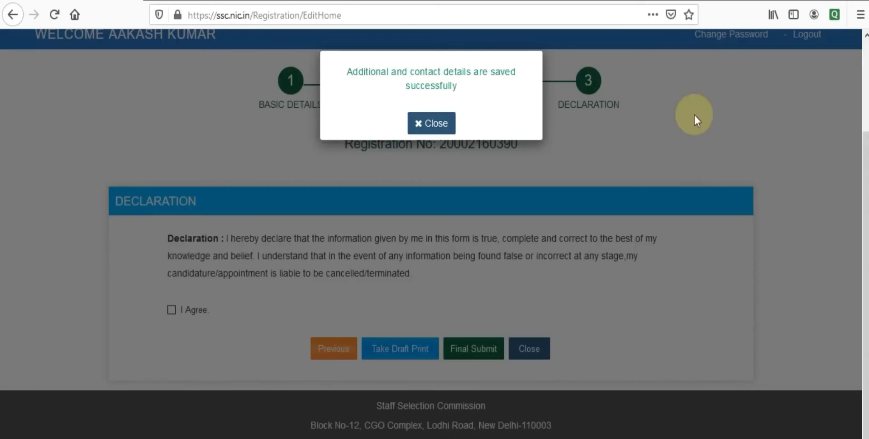
pyautogui.click(436, 122)
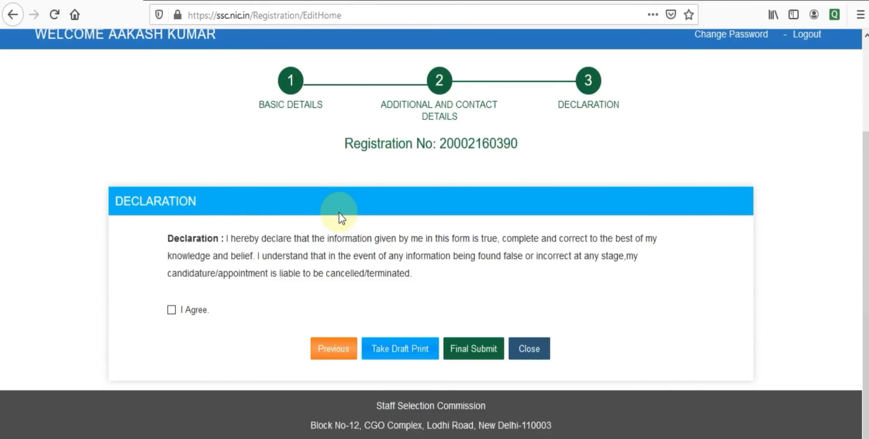
pyautogui.click(171, 310)
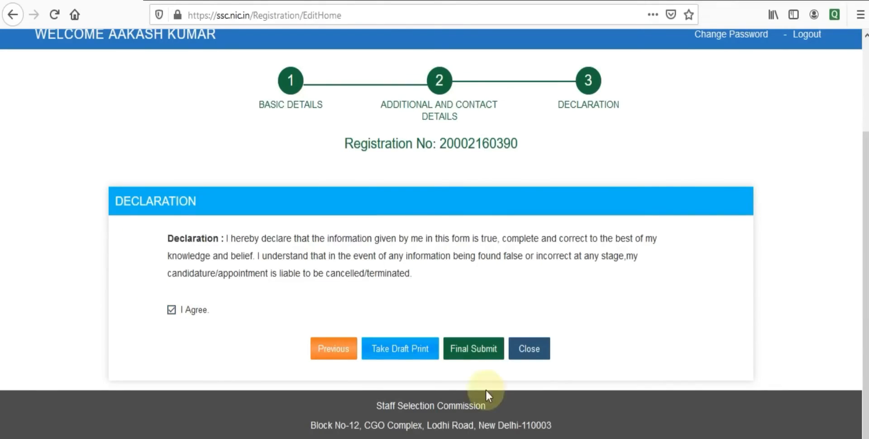
pyautogui.click(475, 356)
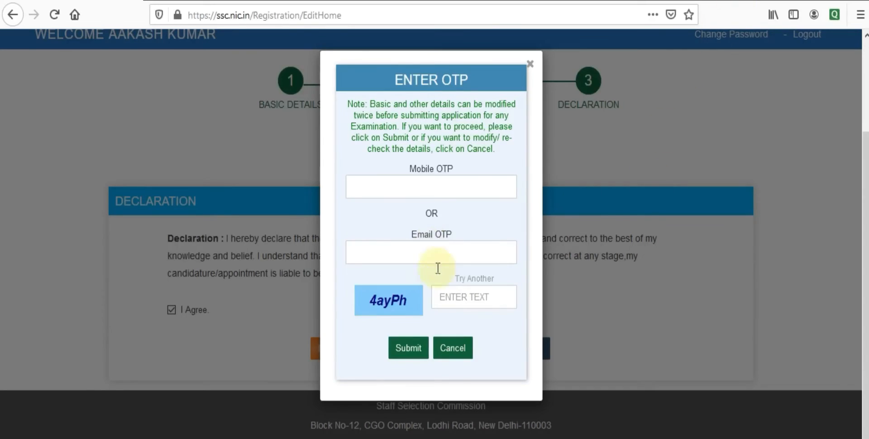
# Step: Enter the captcha text and submit it to confirm the declaration
pyautogui.click(456, 300)
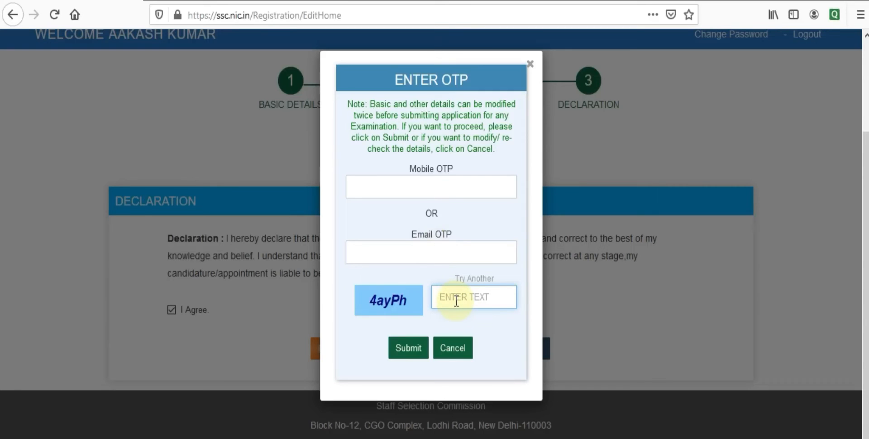
pyautogui.write('4ayPh')
pyautogui.press('Return')
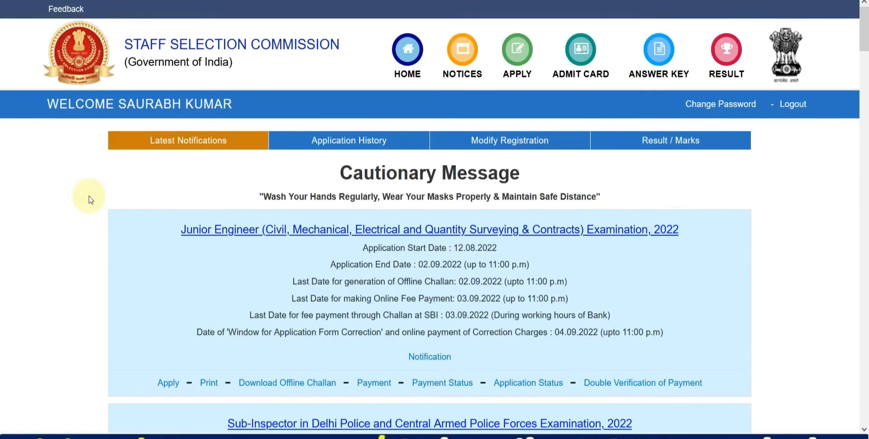
# Step: Open the Junior Engineer 2022 application form from the notices list
pyautogui.scroll(-2, 85, 194)
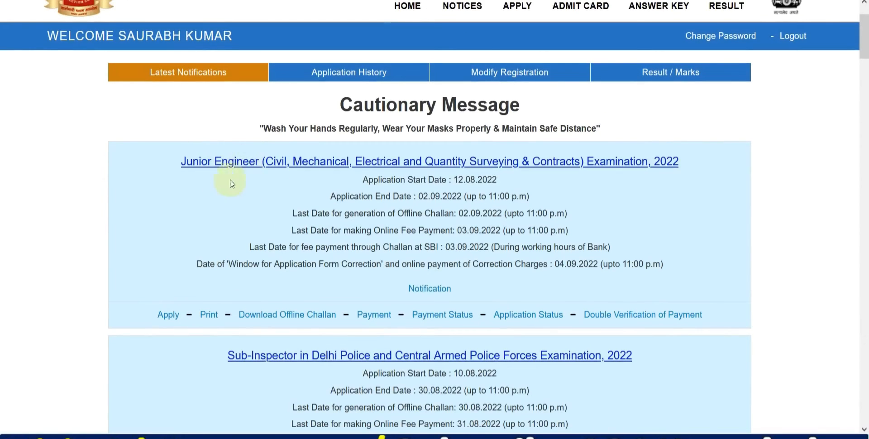
pyautogui.click(168, 315)
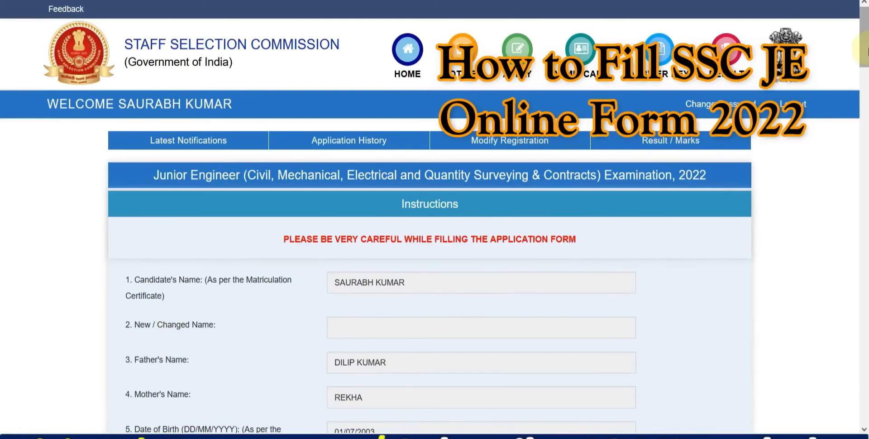
pyautogui.moveTo(864, 49); pyautogui.dragTo(865, 157)
pyautogui.scroll(-2, 864, 156)
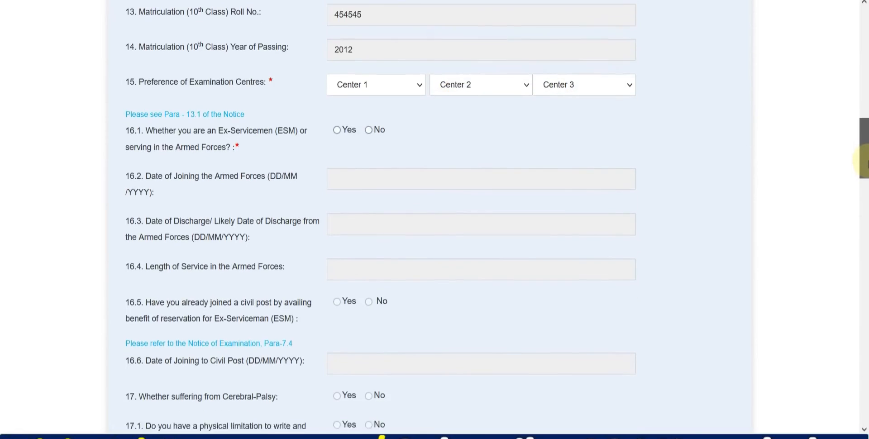
# Step: Choose NR-Delhi(2201), NR-Jaipur(2405), NR-Jodhpur(2406) as exam centres and answer Yes for ex-servicemen
pyautogui.click(387, 84)
pyautogui.scroll(-15, 364, 226)
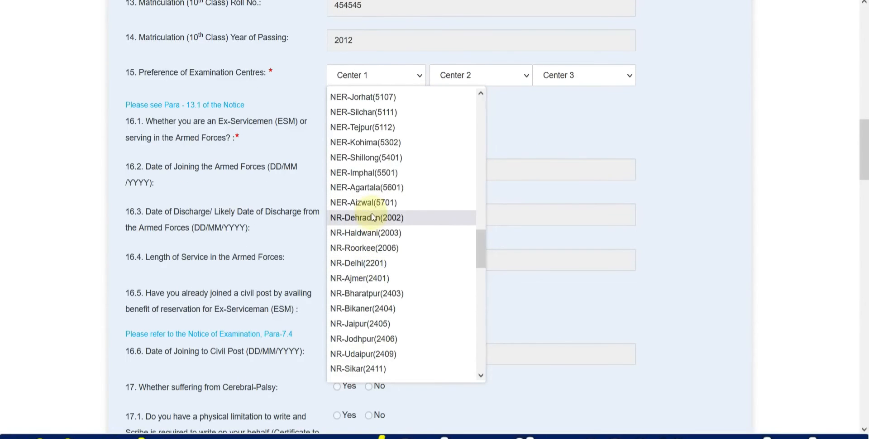
pyautogui.click(369, 264)
pyautogui.click(453, 80)
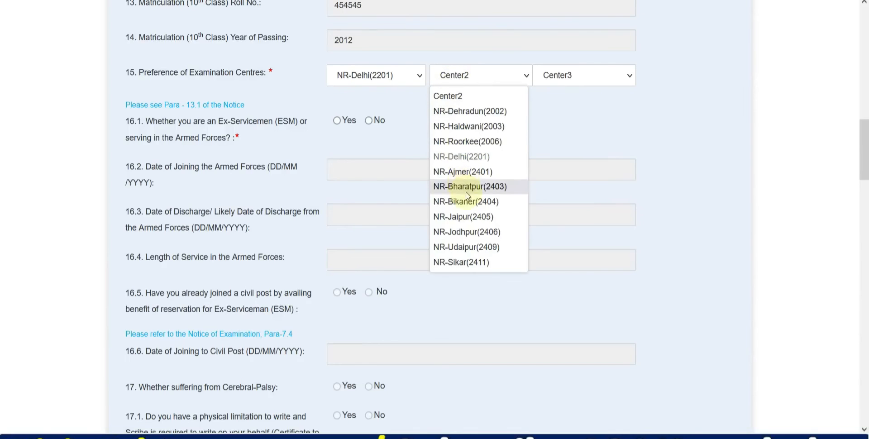
pyautogui.click(467, 210)
pyautogui.click(559, 75)
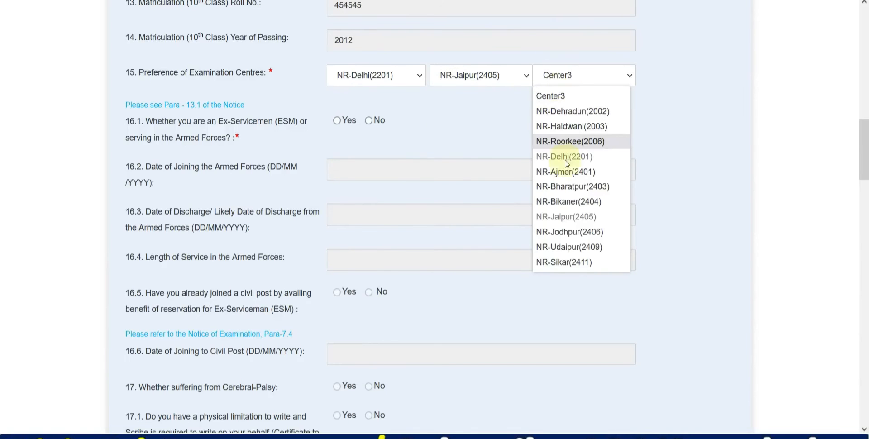
pyautogui.click(577, 233)
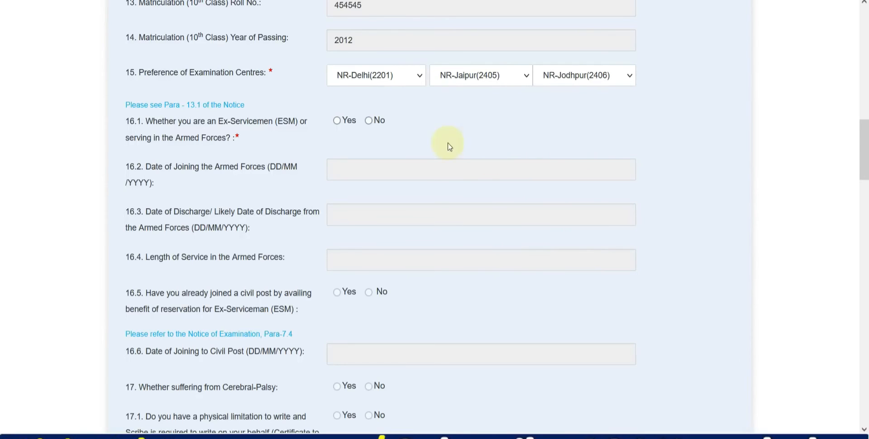
pyautogui.click(336, 120)
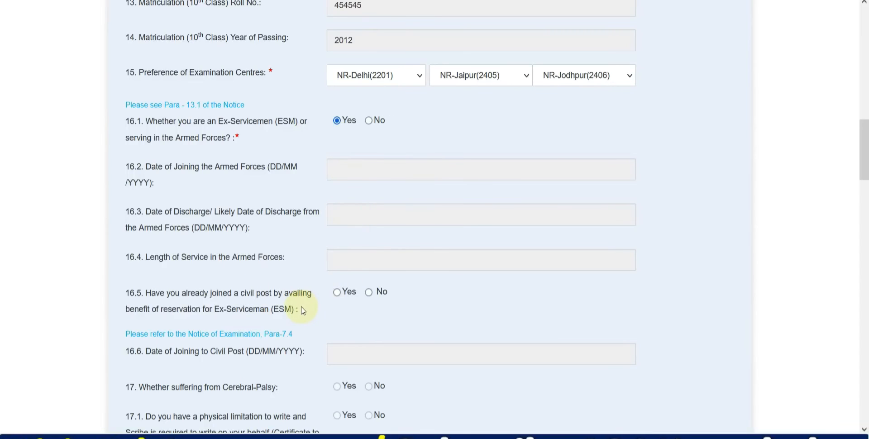
# Step: Change the ex-servicemen answer to No and leave age relaxation answered No
pyautogui.click(369, 120)
pyautogui.scroll(-5, 433, 245)
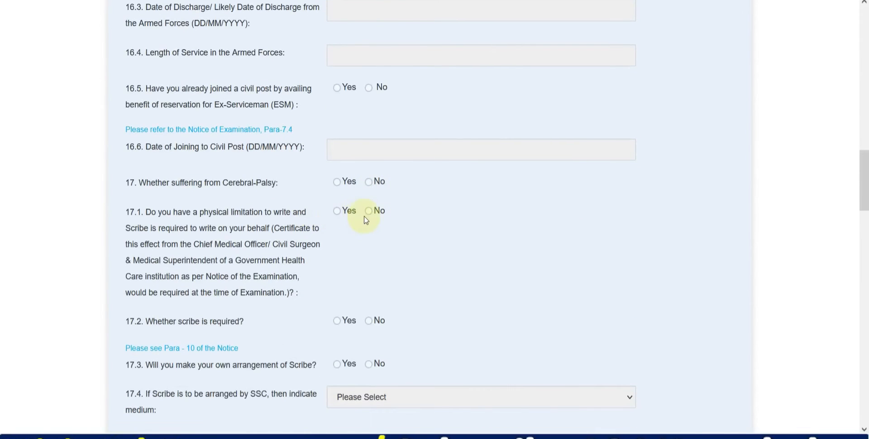
pyautogui.scroll(-3, 364, 194)
pyautogui.scroll(-3, 353, 206)
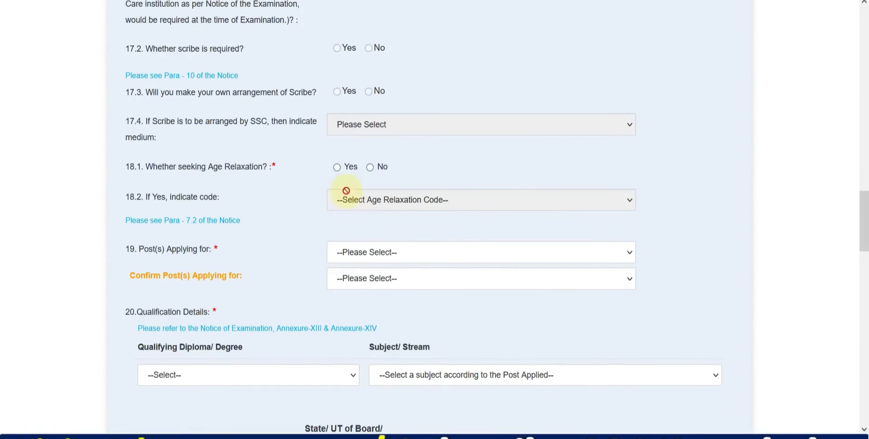
pyautogui.click(337, 171)
pyautogui.click(348, 199)
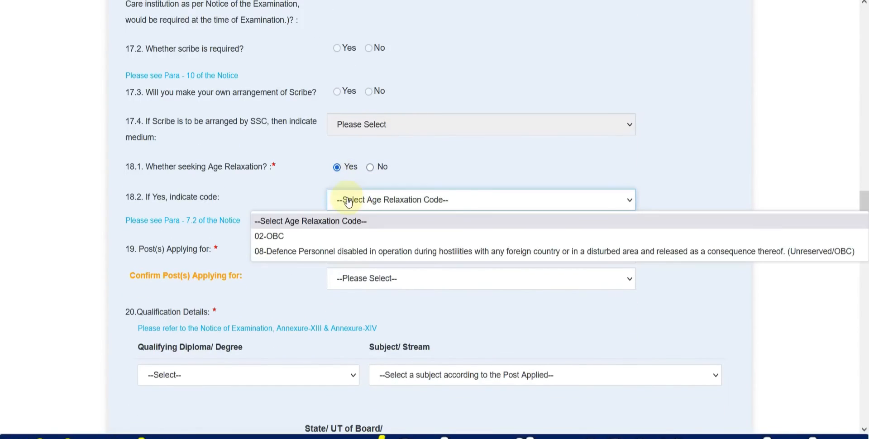
pyautogui.click(280, 237)
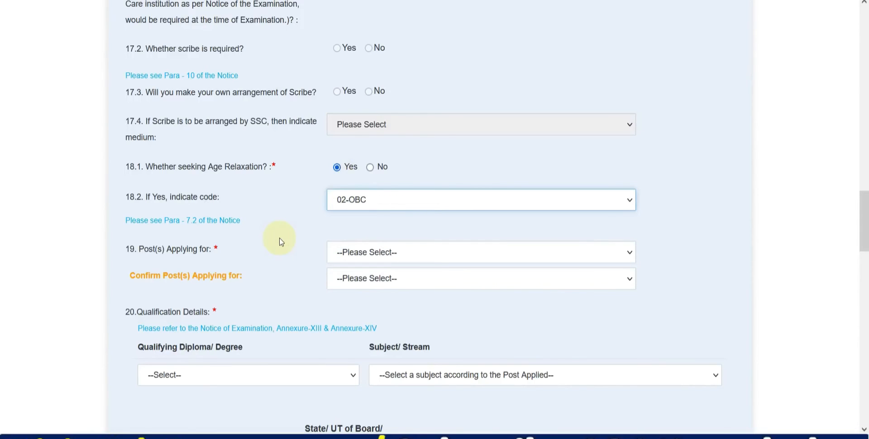
pyautogui.click(371, 170)
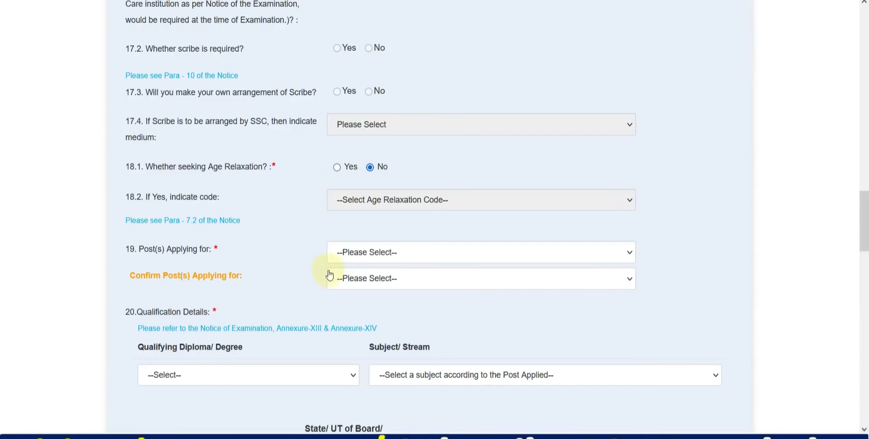
# Step: Select and confirm Junior Engineer- Mechanical as the post applied for
pyautogui.click(360, 252)
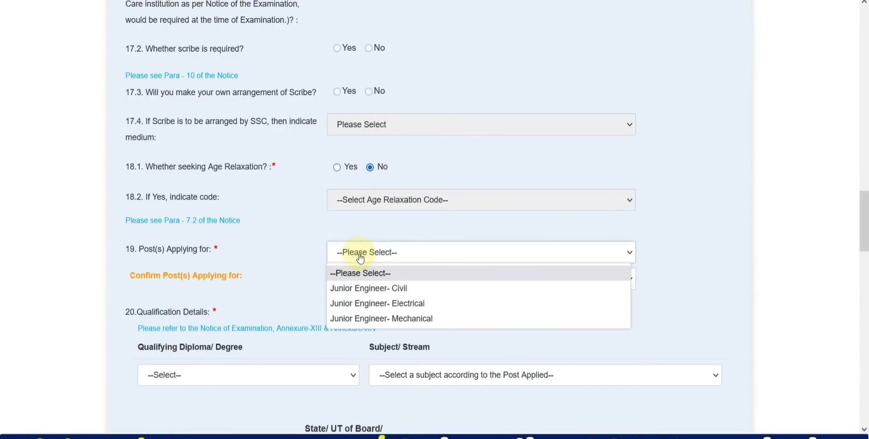
pyautogui.click(388, 318)
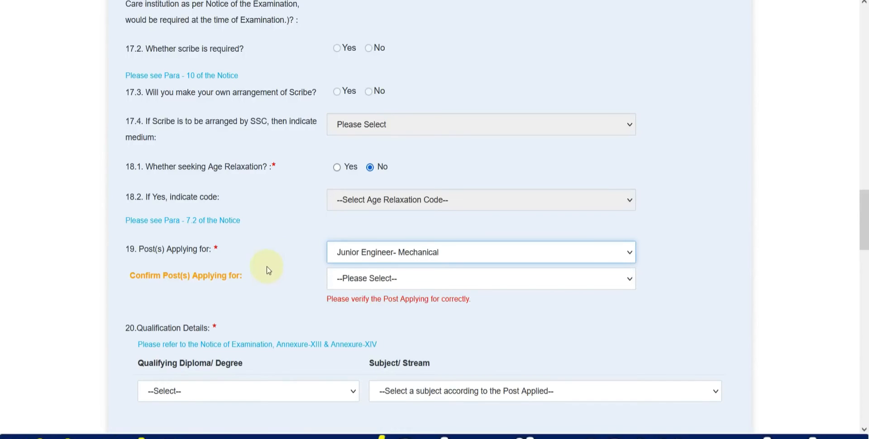
pyautogui.click(353, 284)
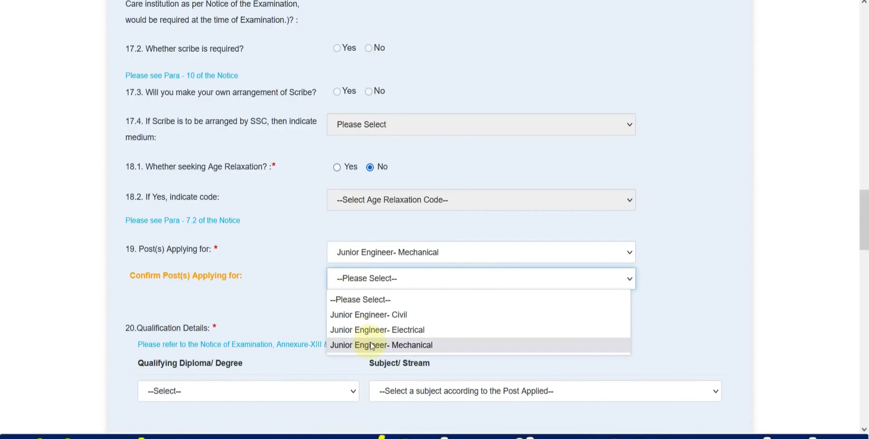
pyautogui.click(361, 344)
# Step: Set the qualifying degree to B. Tech with Mechanical Engineering as the subject
pyautogui.scroll(-3, 225, 266)
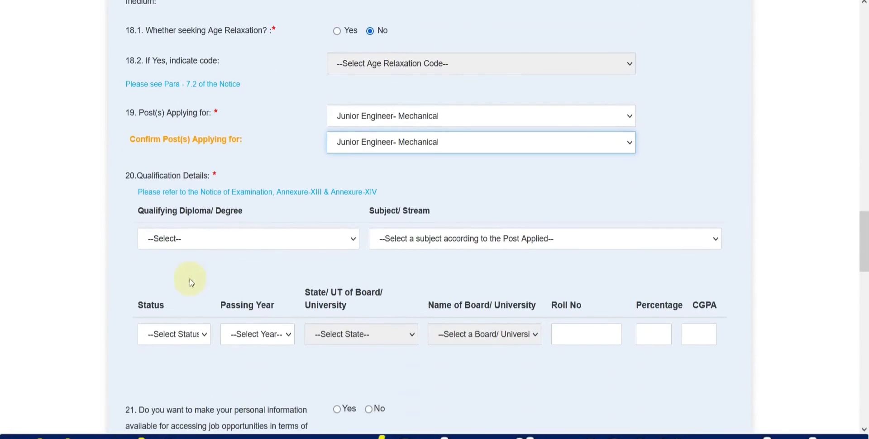
pyautogui.click(179, 243)
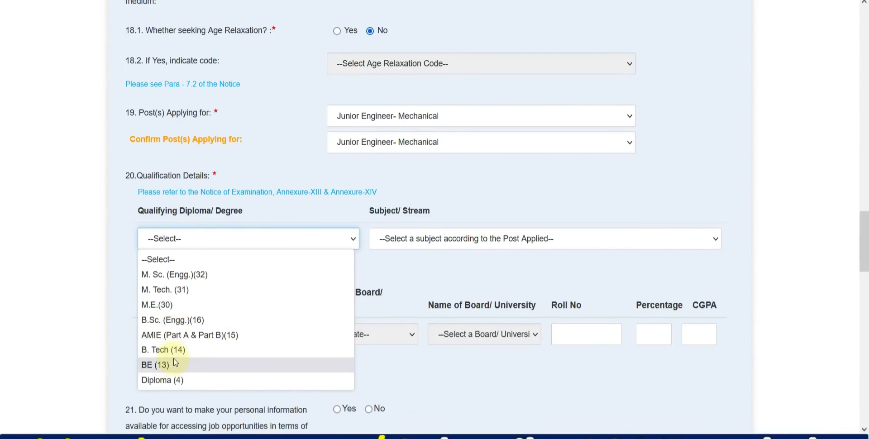
pyautogui.click(171, 381)
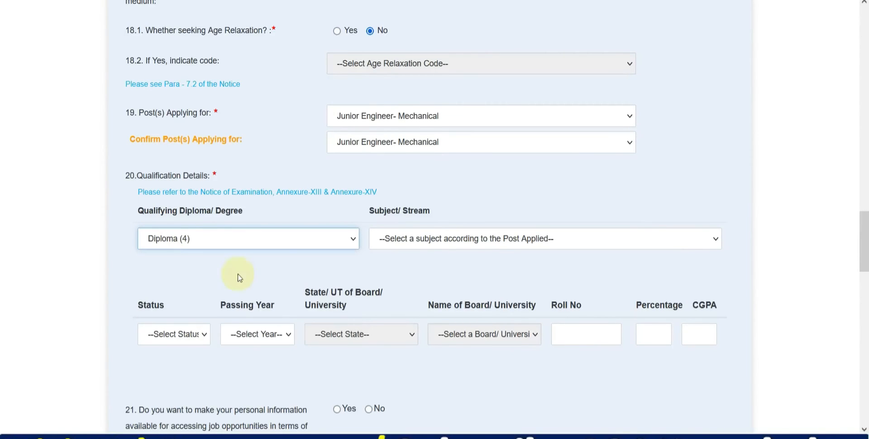
pyautogui.click(409, 247)
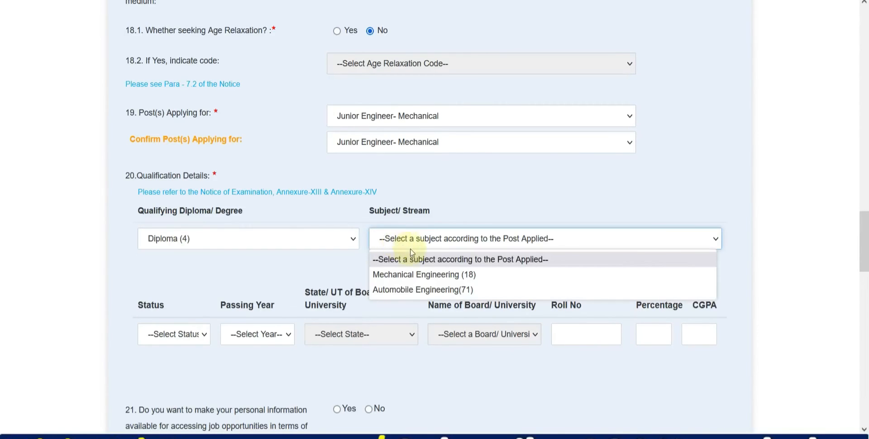
pyautogui.click(418, 274)
pyautogui.click(223, 240)
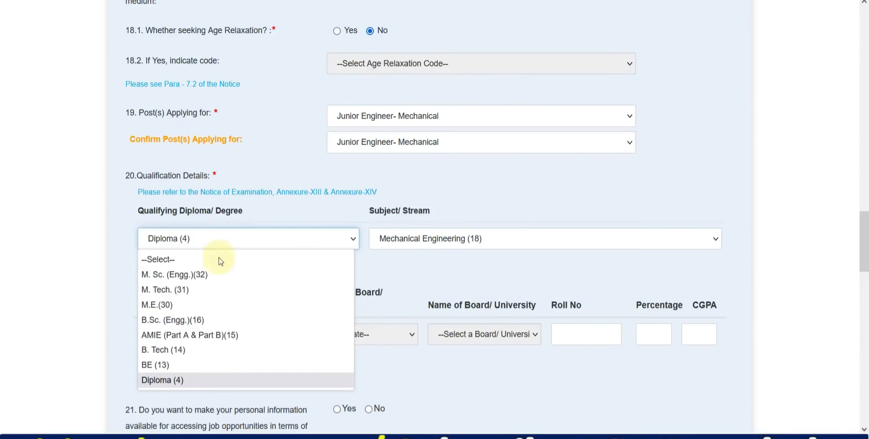
pyautogui.click(198, 350)
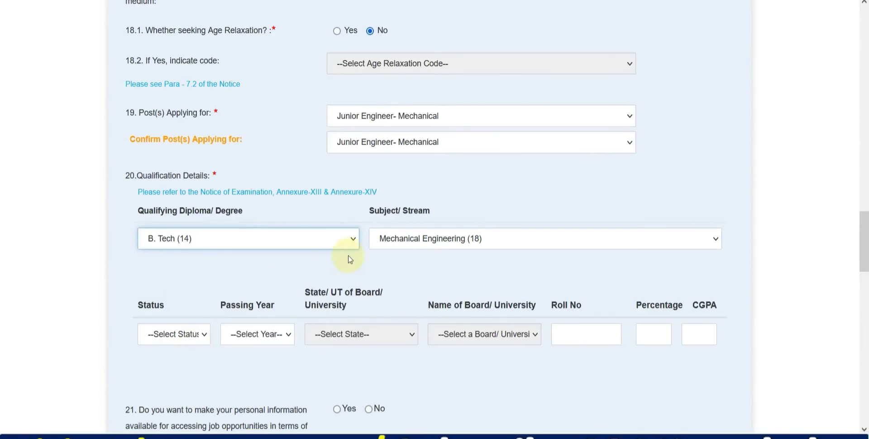
pyautogui.click(399, 244)
pyautogui.click(248, 287)
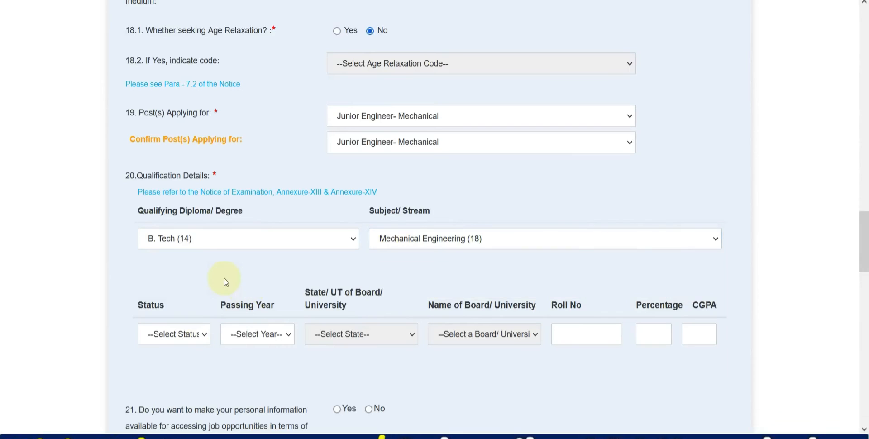
# Step: Mark the qualification status as Passed with passing year 2017
pyautogui.scroll(-2, 227, 283)
pyautogui.click(190, 268)
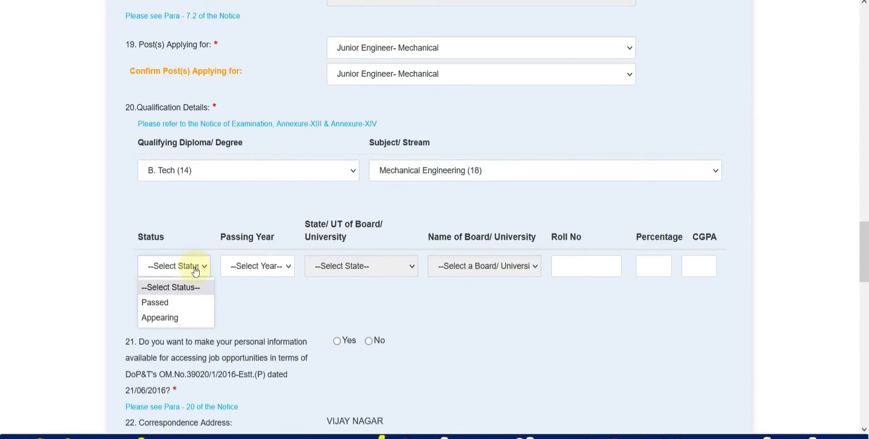
pyautogui.click(189, 318)
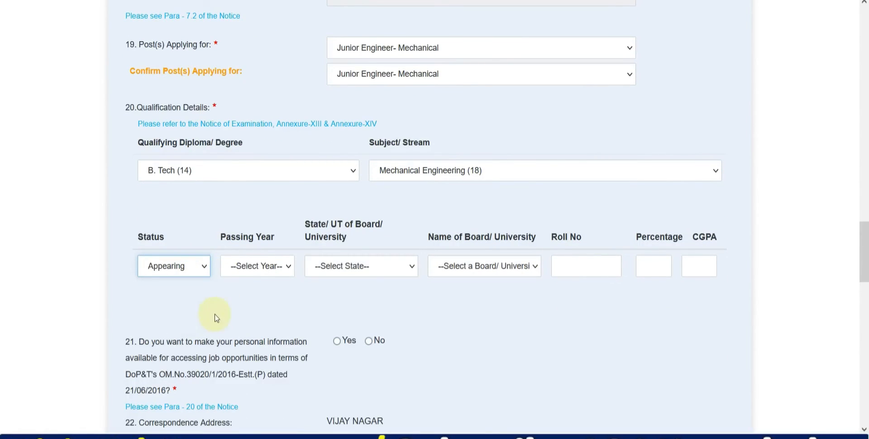
pyautogui.click(384, 276)
pyautogui.click(509, 275)
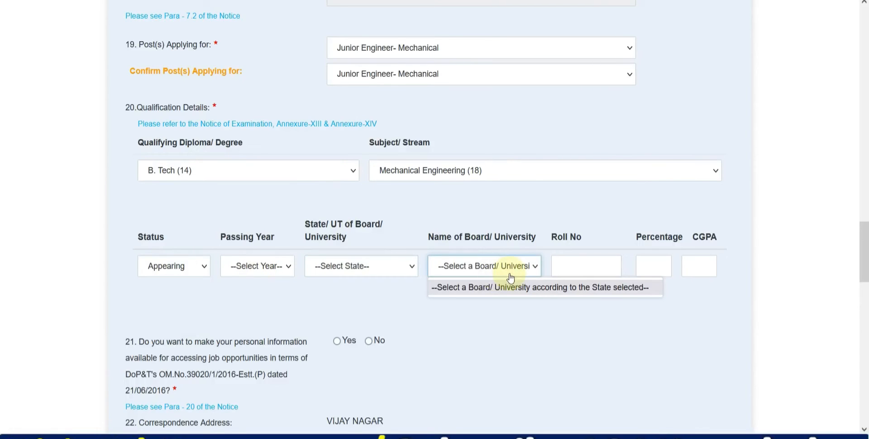
pyautogui.click(587, 267)
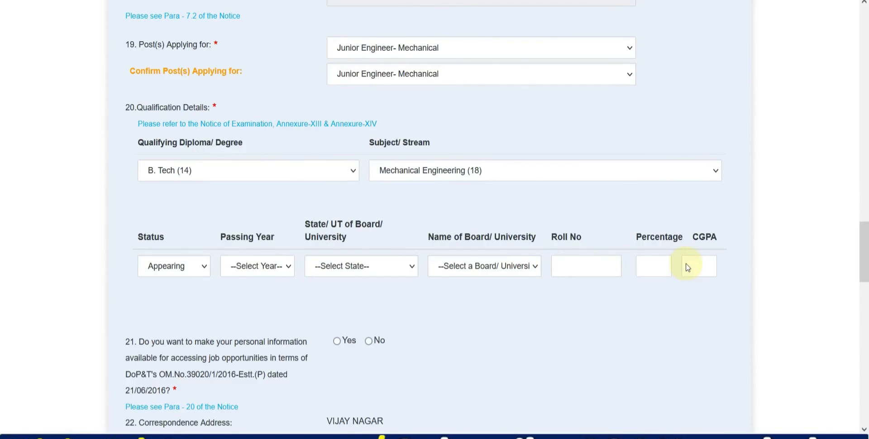
pyautogui.click(194, 278)
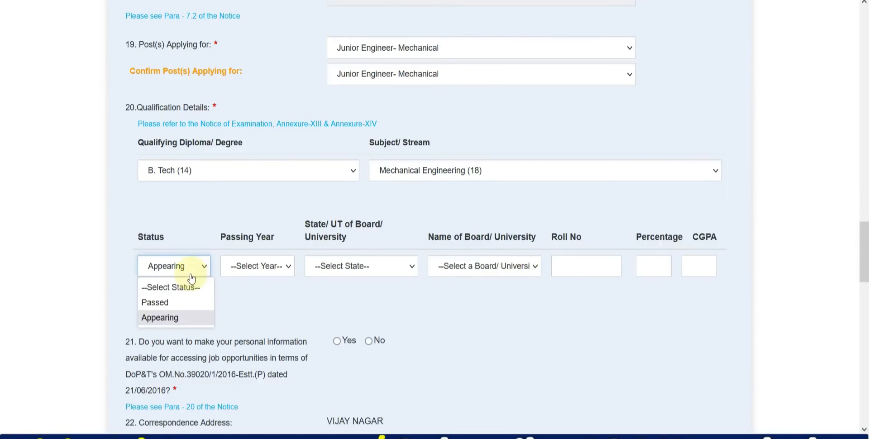
pyautogui.click(170, 307)
pyautogui.click(253, 267)
pyautogui.scroll(-15, 258, 108)
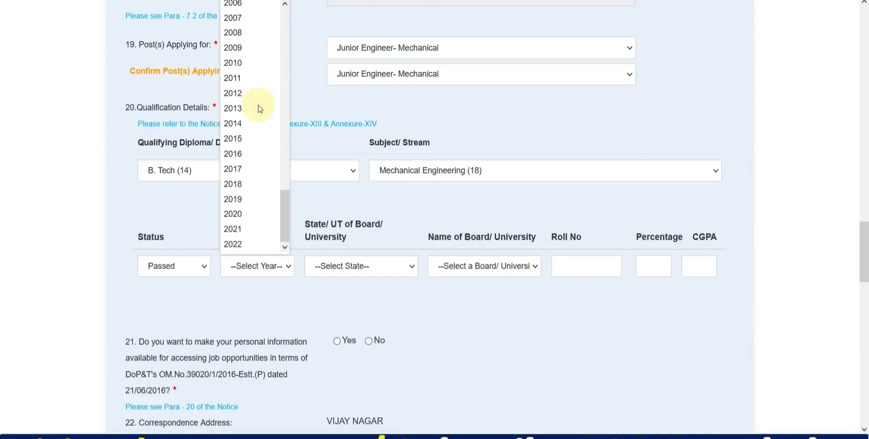
pyautogui.click(248, 169)
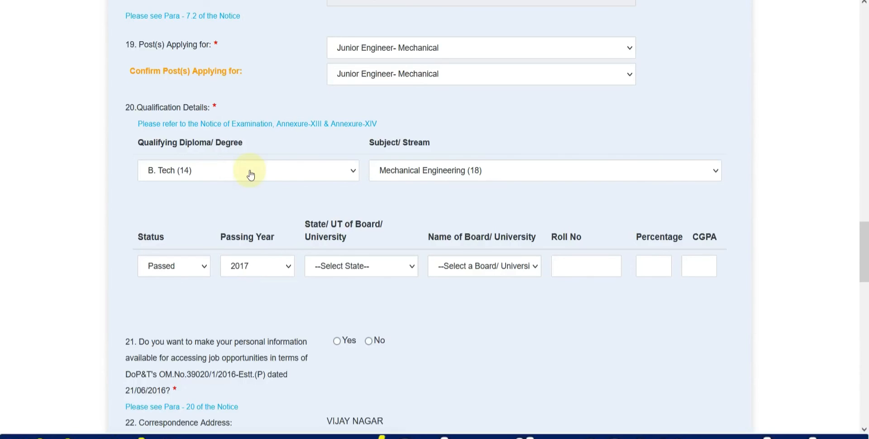
# Step: Choose Rajasthan and SUNRISE UNIVERSITY, enter the roll number and 76.00 percent, and answer Yes to question 21
pyautogui.click(354, 273)
pyautogui.scroll(-5, 358, 219)
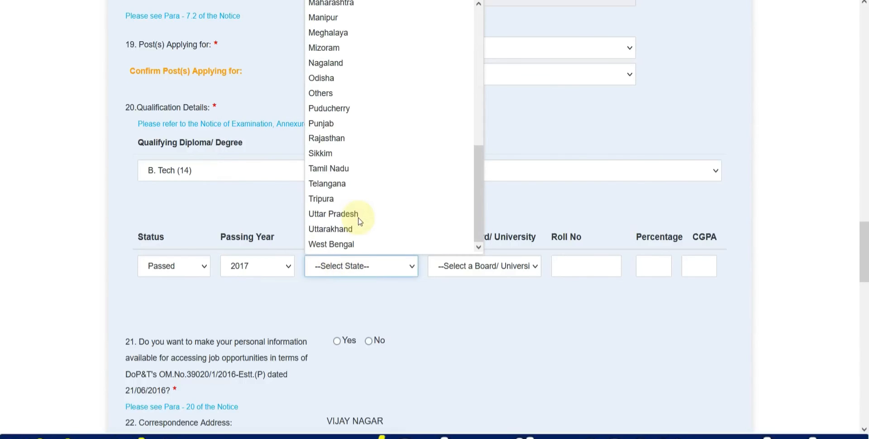
pyautogui.click(334, 148)
pyautogui.click(466, 270)
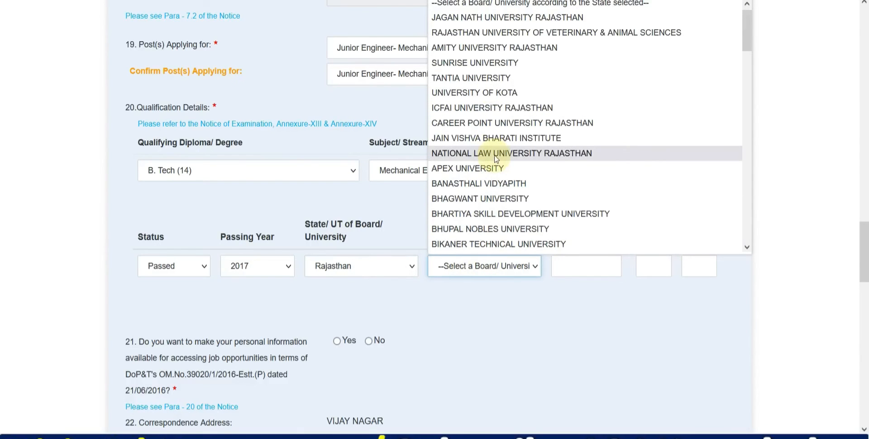
pyautogui.click(485, 62)
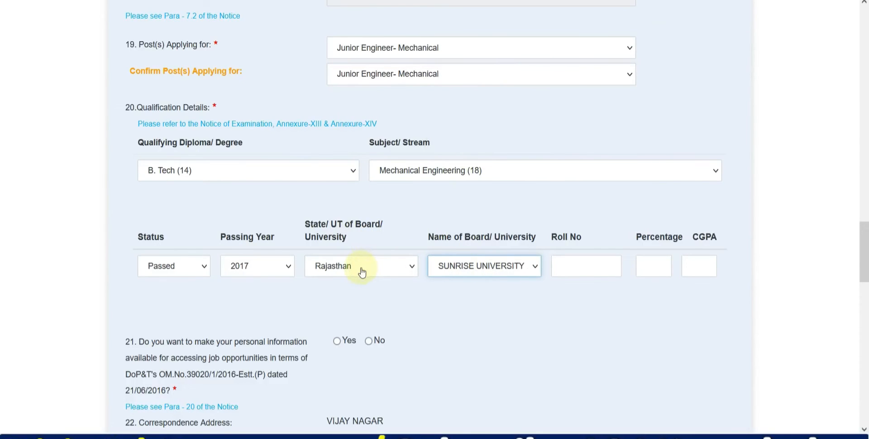
pyautogui.click(561, 264)
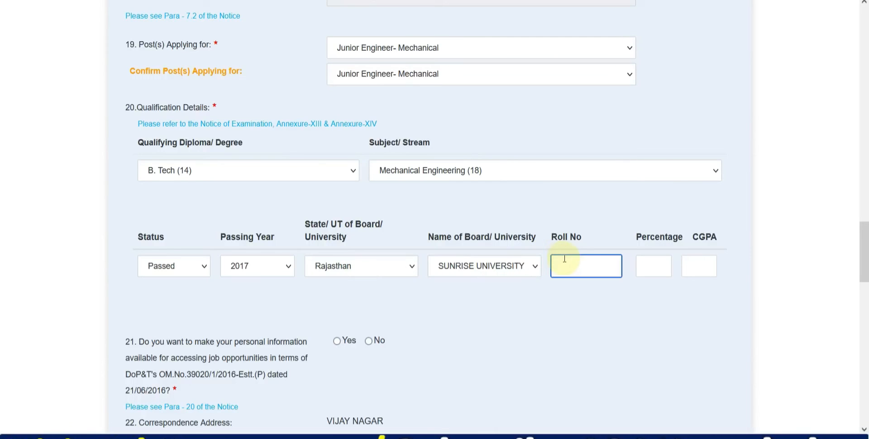
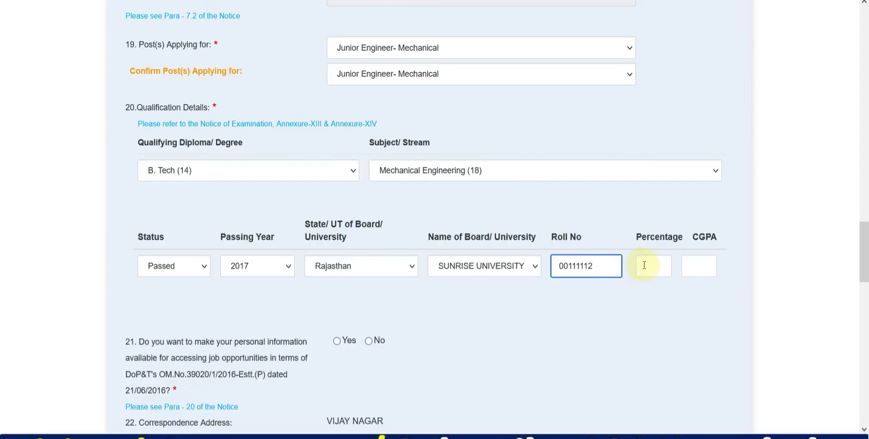
pyautogui.click(644, 265)
pyautogui.write('7')
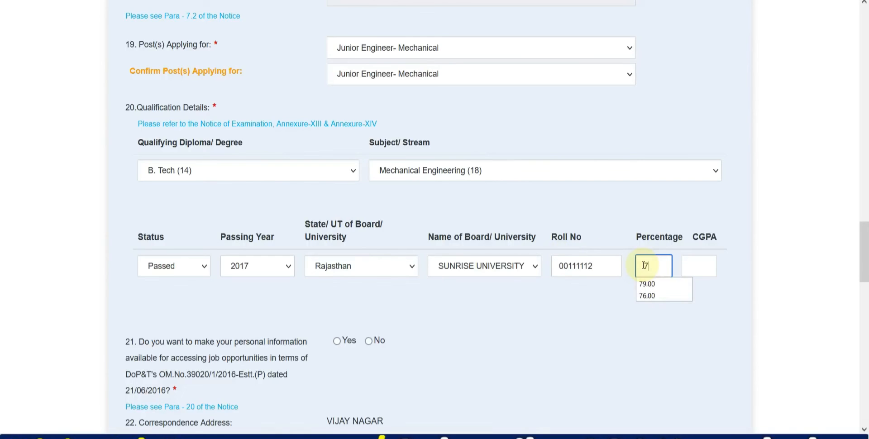
pyautogui.click(648, 296)
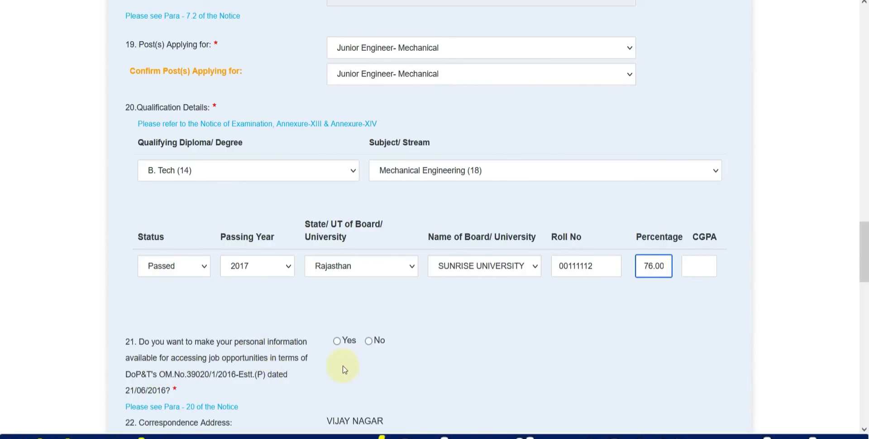
pyautogui.click(340, 346)
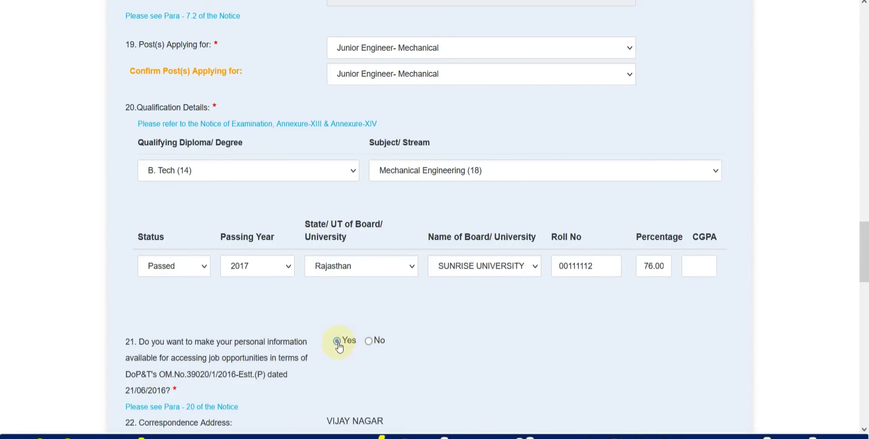
pyautogui.moveTo(864, 242); pyautogui.dragTo(851, 337)
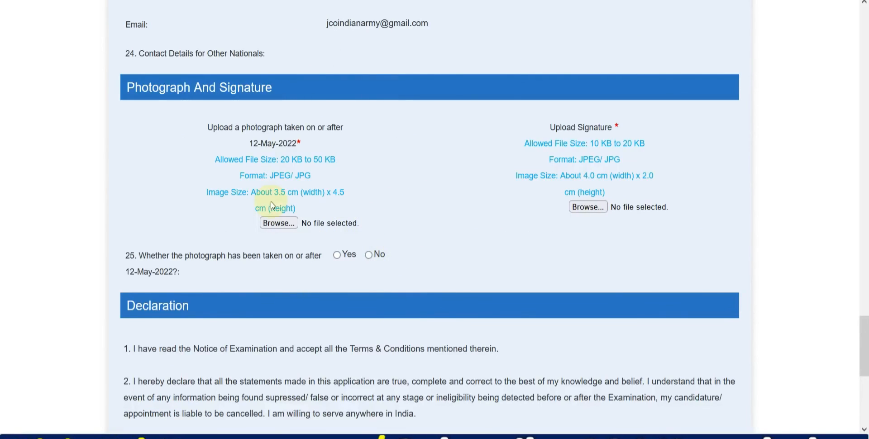
# Step: Switch to the examination notice PDF and view the photo specimens on its last page
pyautogui.click(646, 1)
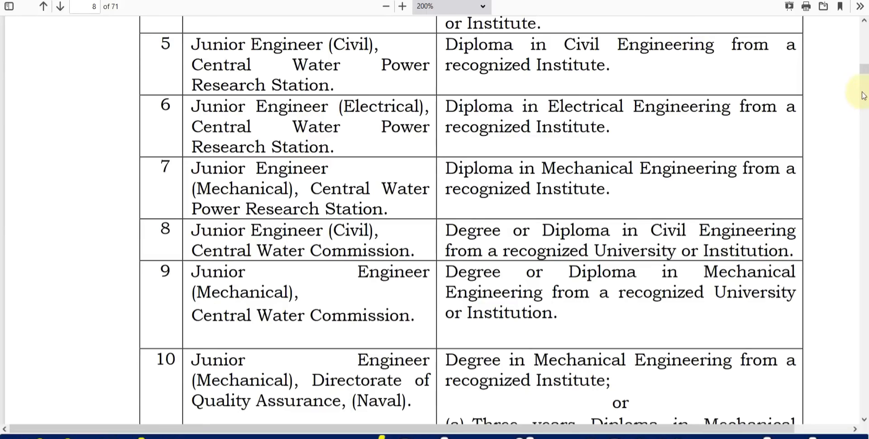
pyautogui.moveTo(864, 73); pyautogui.dragTo(863, 421)
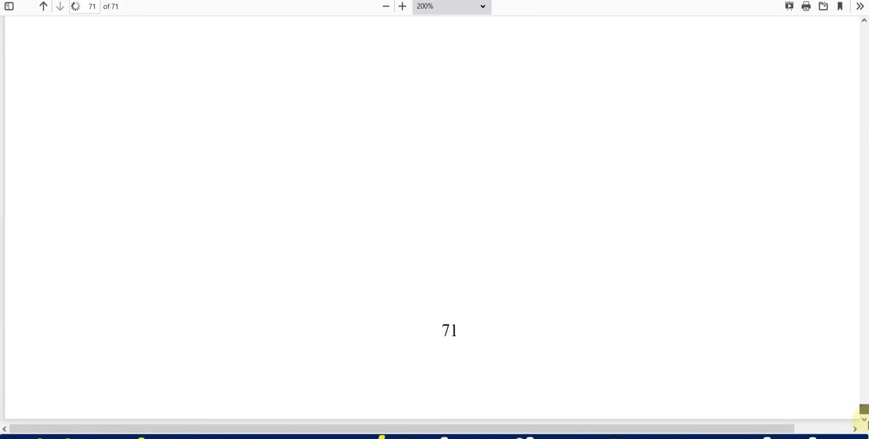
pyautogui.scroll(15, 412, 323)
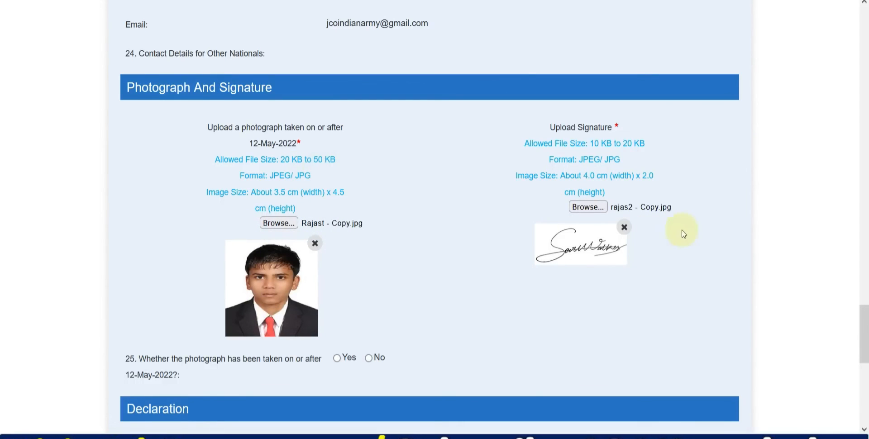
# Step: Answer Yes to question 25 and start entering the captcha code
pyautogui.scroll(-2, 333, 262)
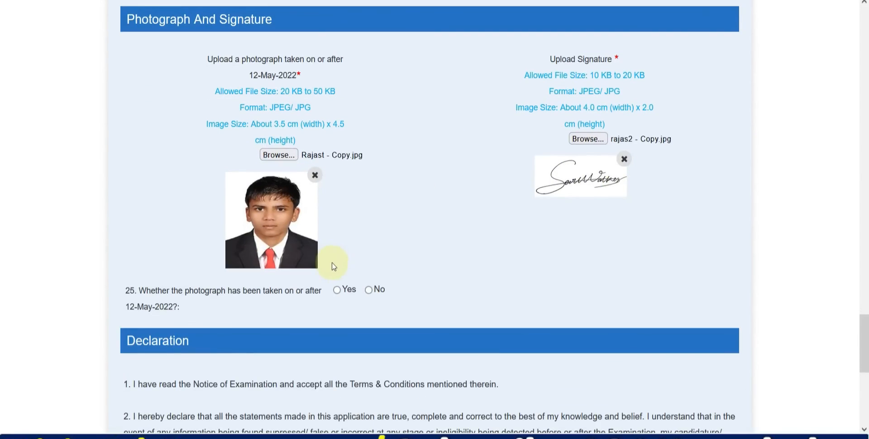
pyautogui.click(337, 290)
pyautogui.scroll(-6, 336, 289)
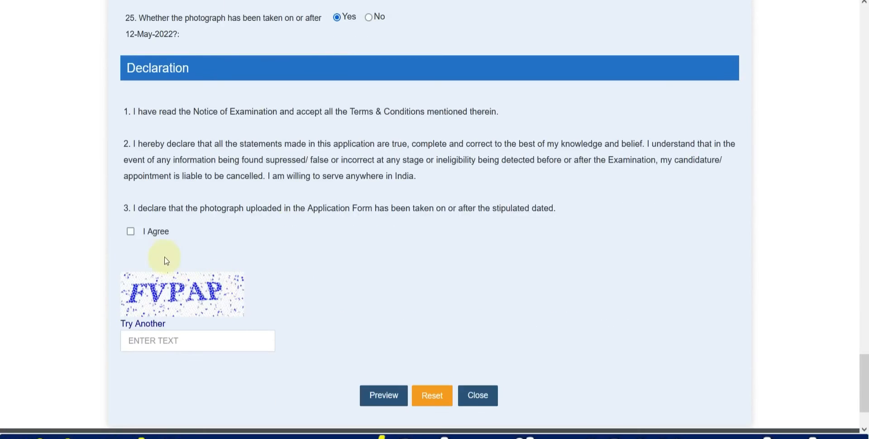
pyautogui.scroll(-2, 181, 252)
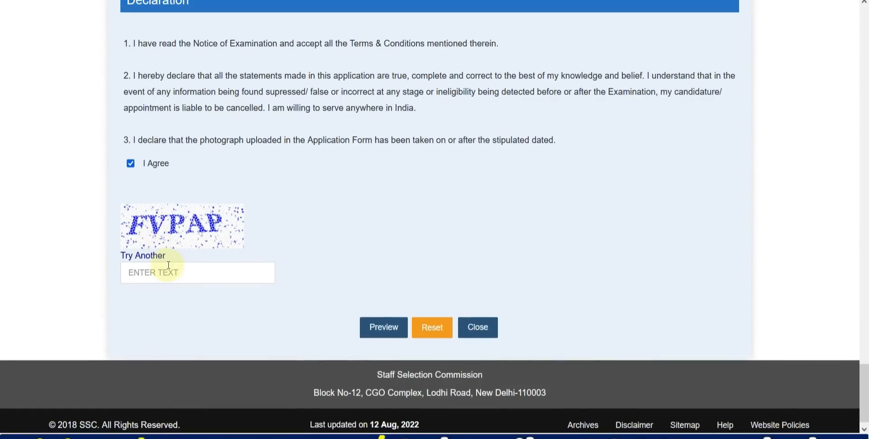
pyautogui.click(219, 269)
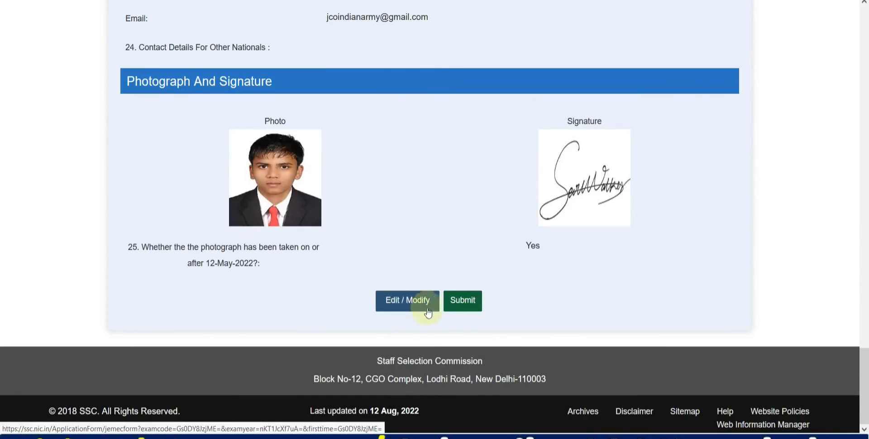
# Step: Submit and confirm the application, then choose Online payment for the Rs 100 fee
pyautogui.click(463, 304)
pyautogui.click(400, 98)
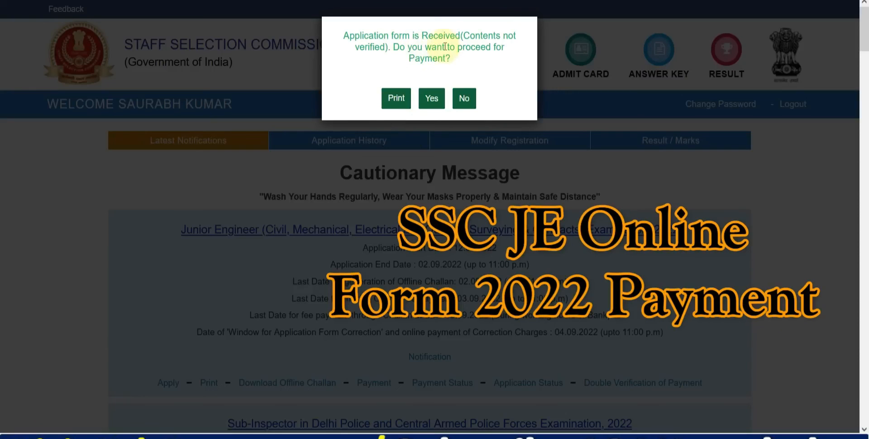
pyautogui.click(396, 98)
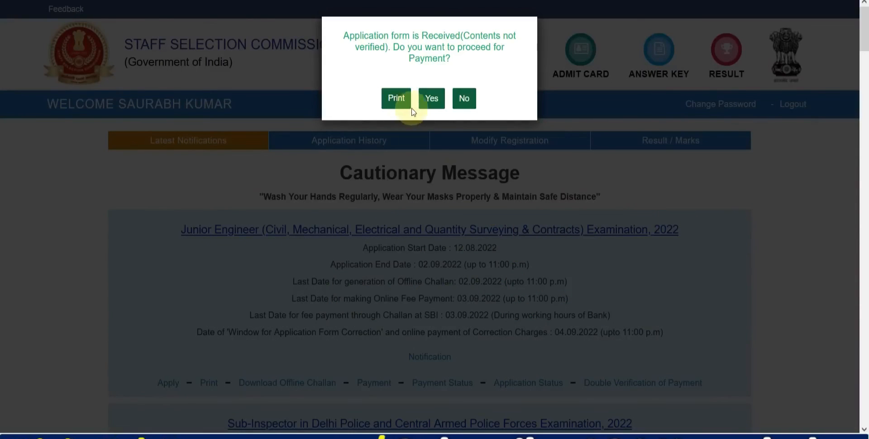
pyautogui.click(437, 107)
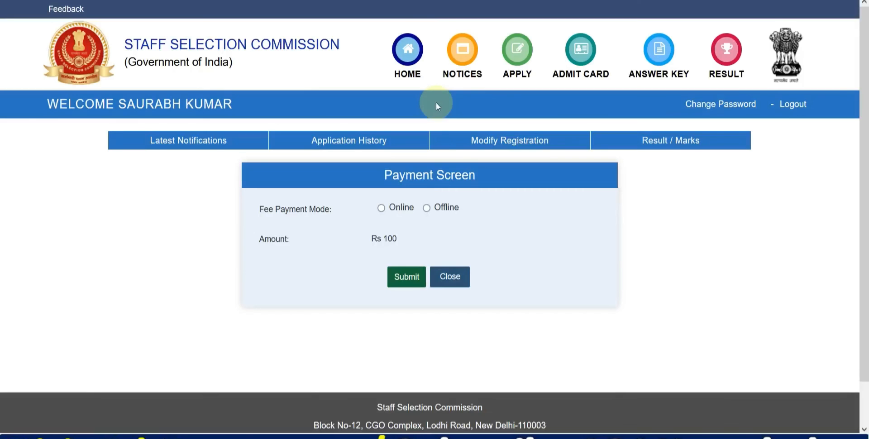
pyautogui.click(380, 209)
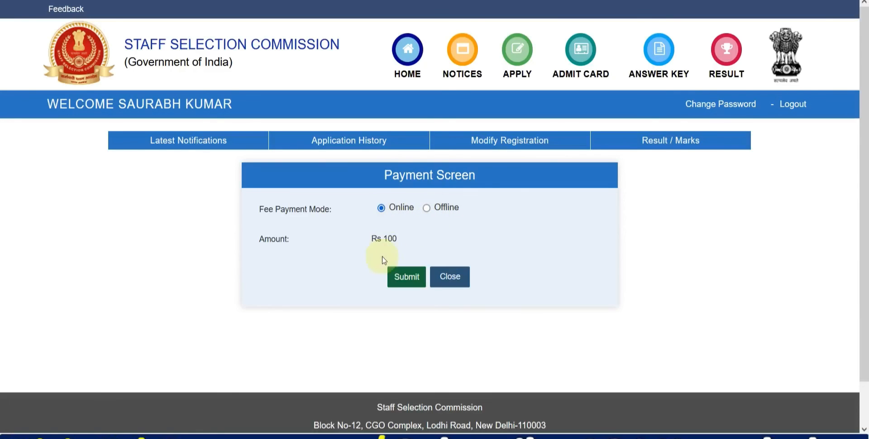
pyautogui.click(410, 278)
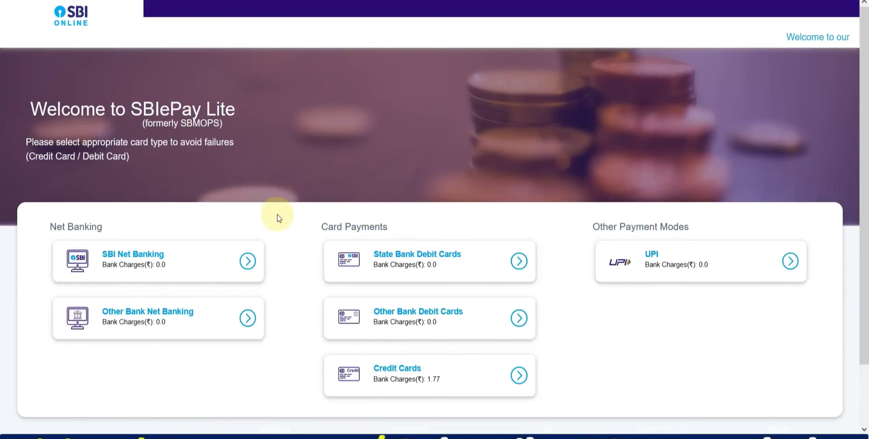
# Step: Pay the Rs 100 fee by credit card and confirm the payment details
pyautogui.scroll(-2, 277, 215)
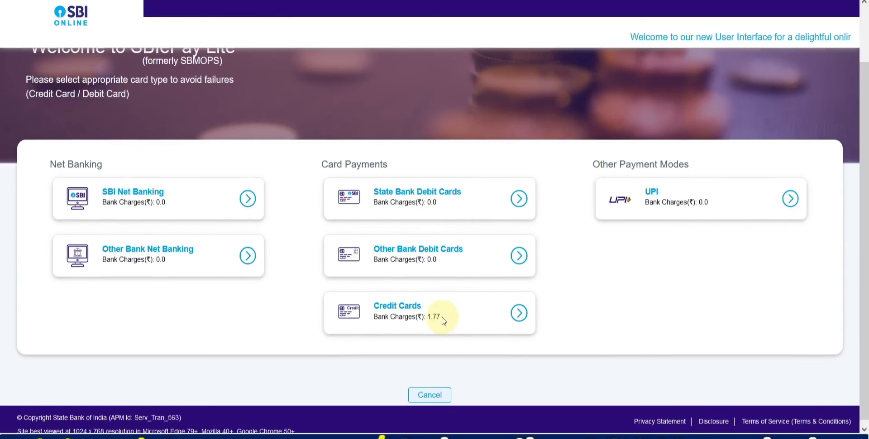
pyautogui.click(419, 253)
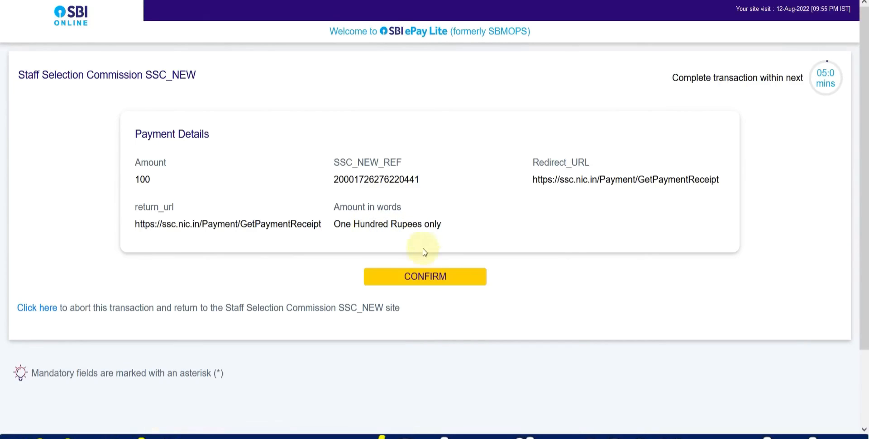
pyautogui.click(420, 280)
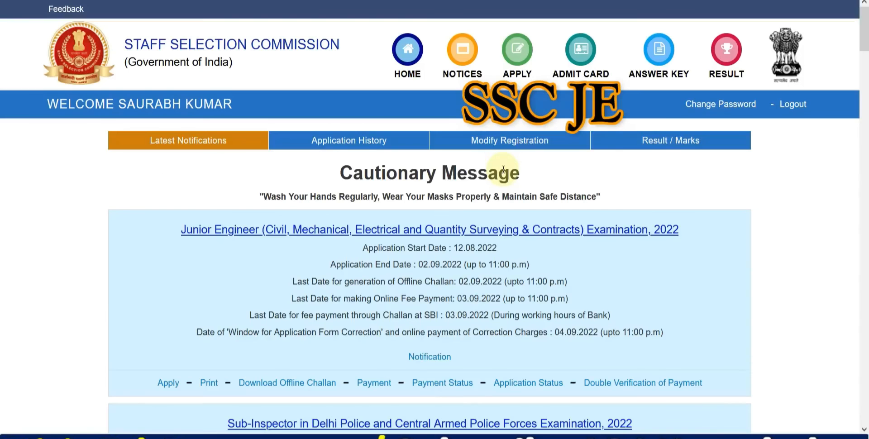
# Step: Print the JE 2022 application from Latest Notifications, then log out of the candidate account
pyautogui.scroll(-5, 434, 218)
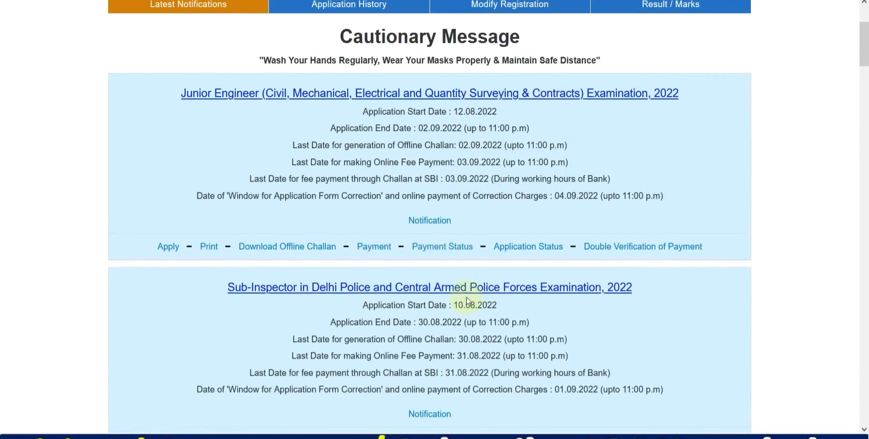
pyautogui.click(210, 248)
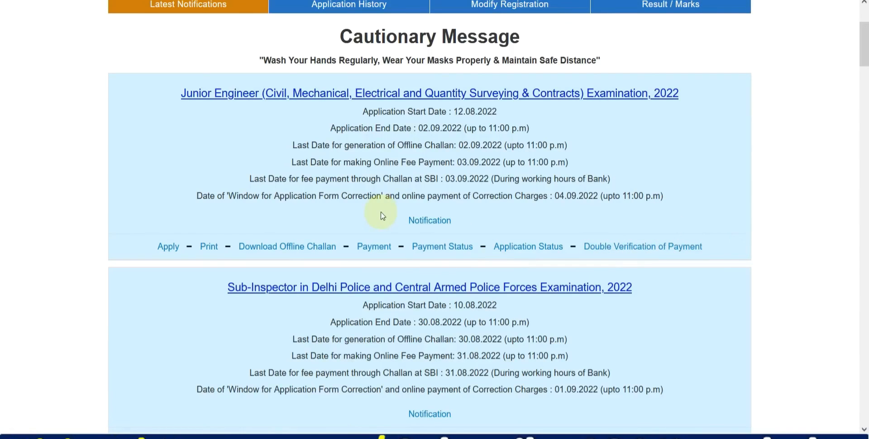
pyautogui.scroll(1, 383, 216)
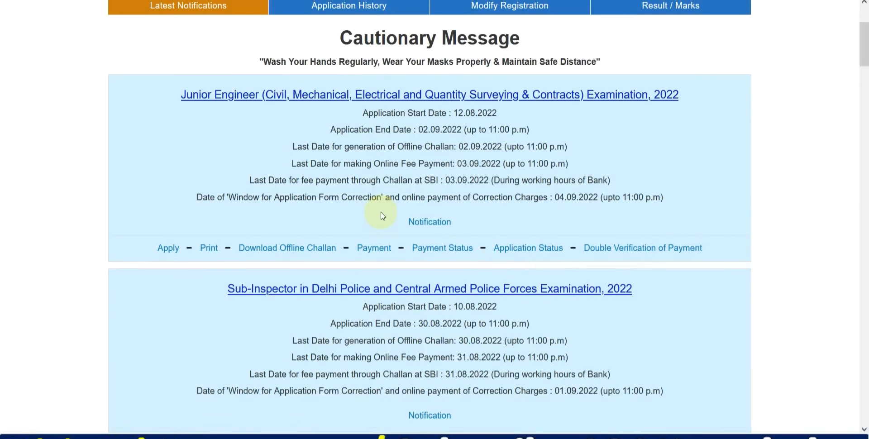
pyautogui.scroll(3, 383, 217)
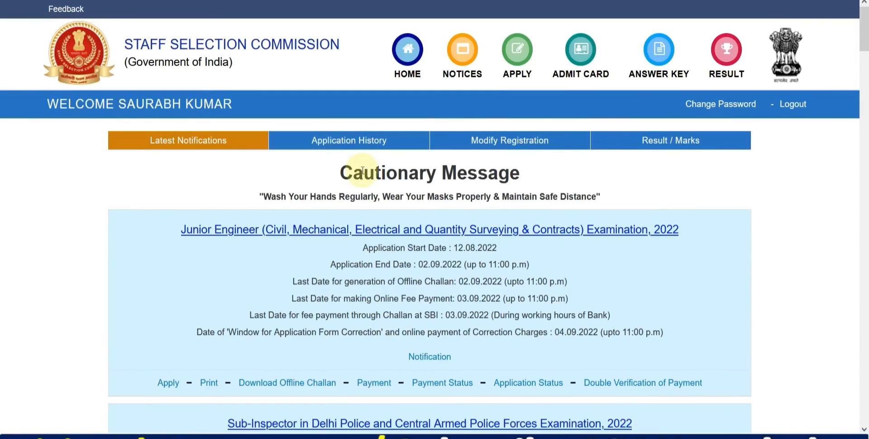
pyautogui.click(787, 103)
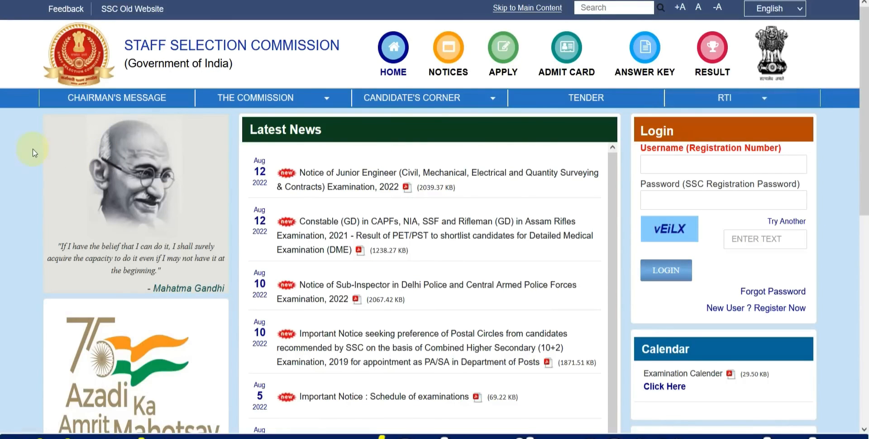